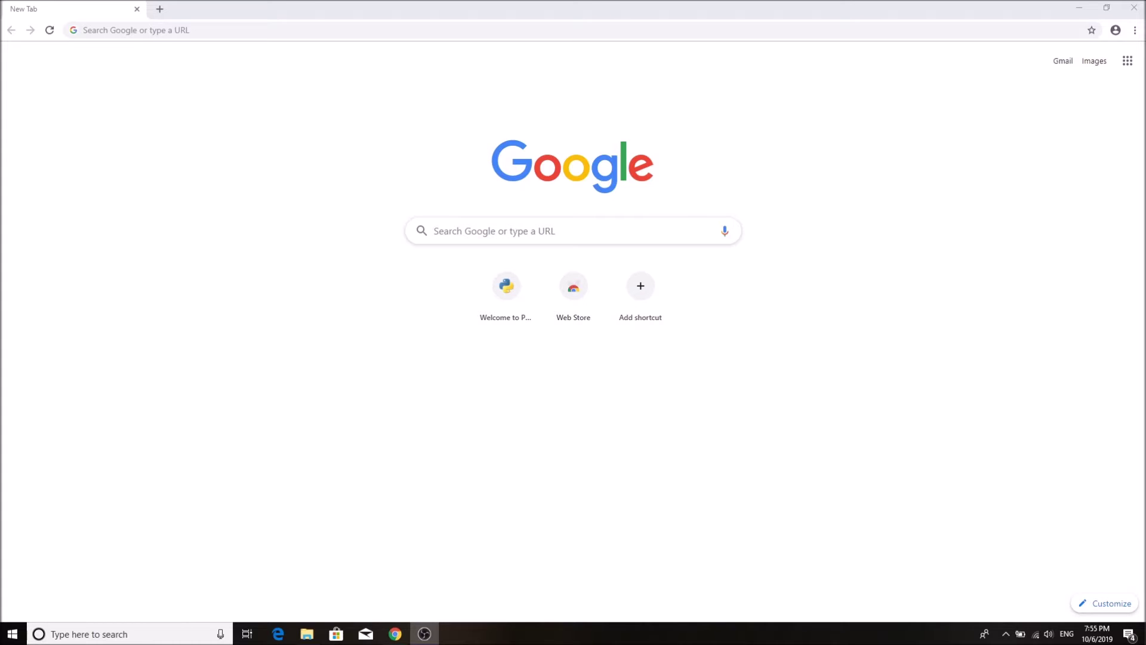
# Download the Python 3.7.4 Windows installer from python.org's Downloads page.
pyautogui.click(222, 28)
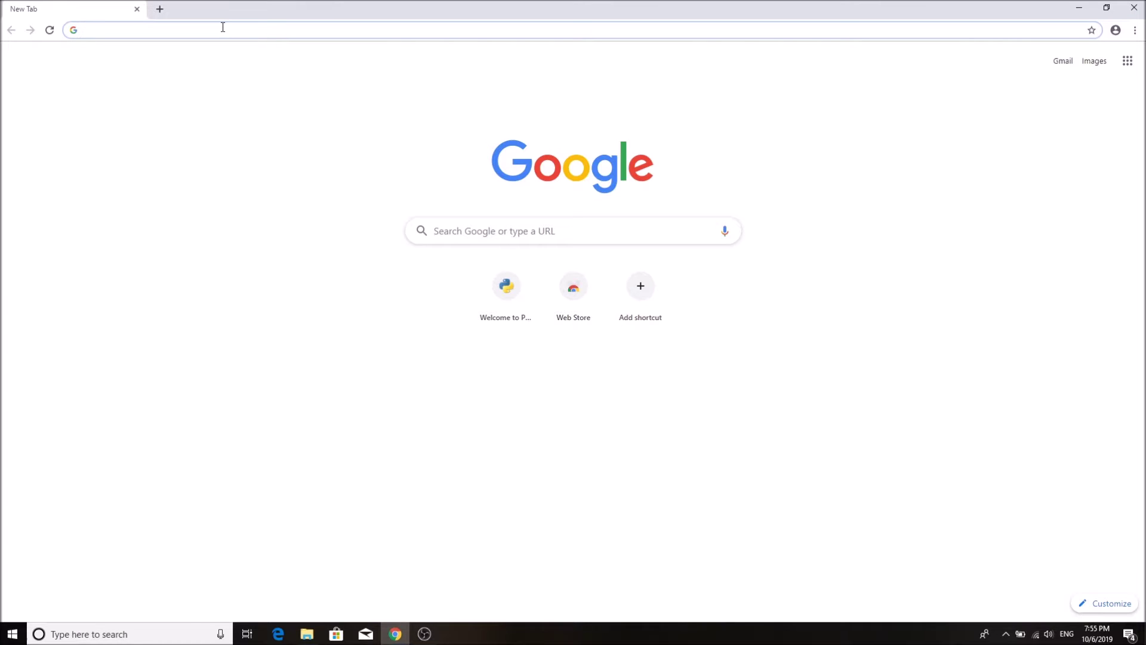
pyautogui.write('python.')
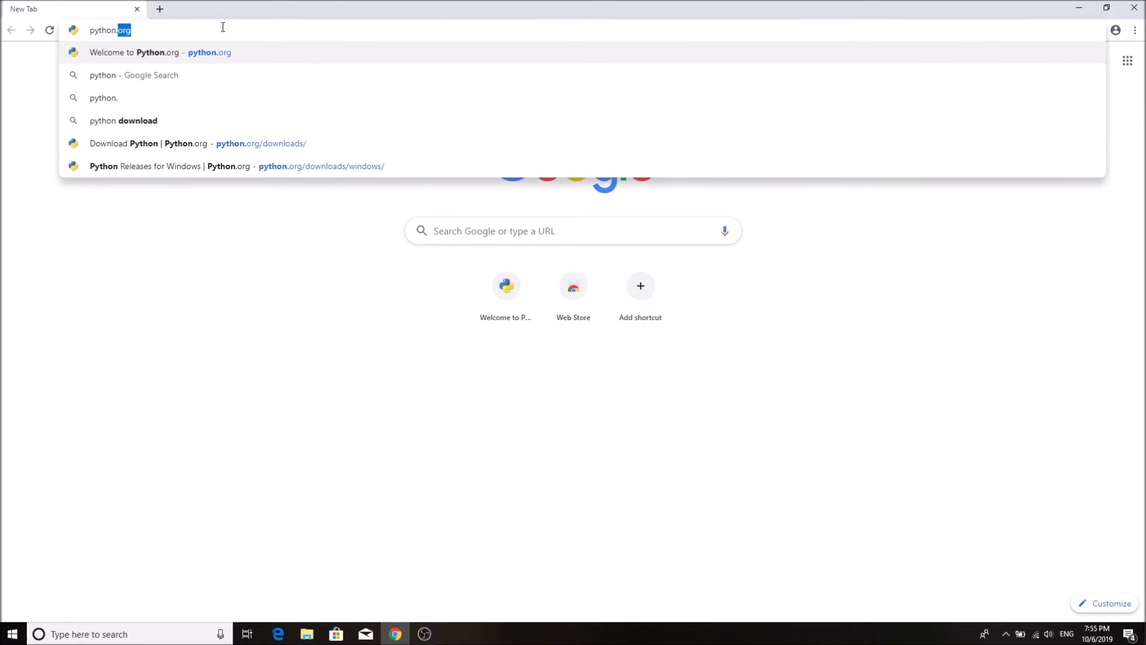
pyautogui.write('org')
pyautogui.press('Return')
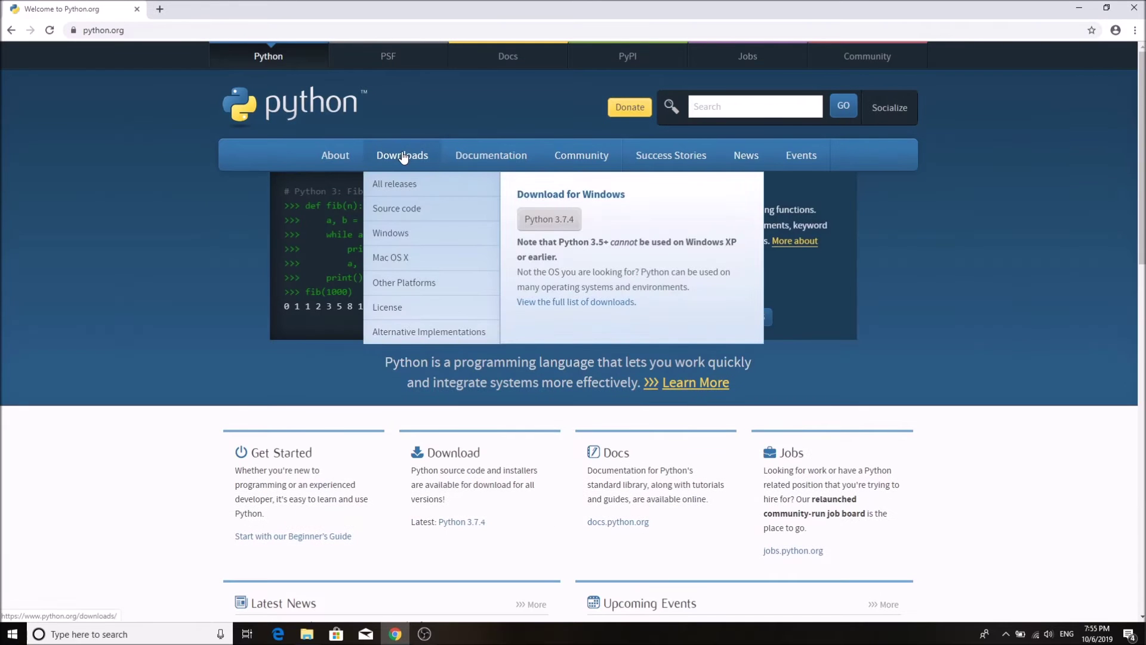
pyautogui.click(403, 158)
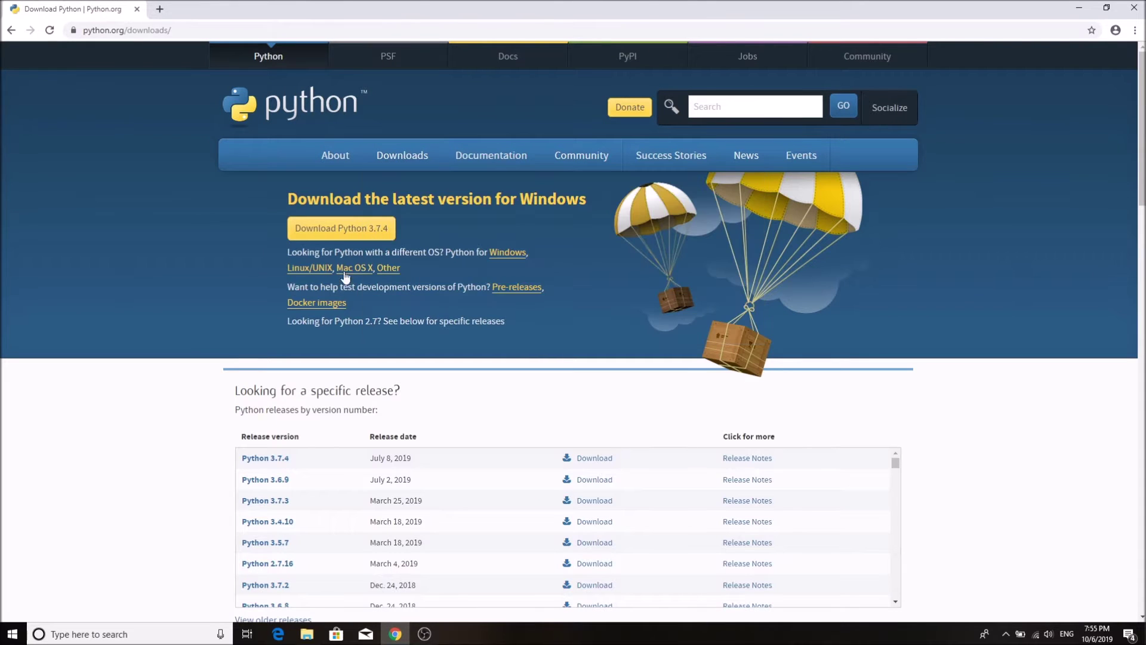
pyautogui.click(337, 230)
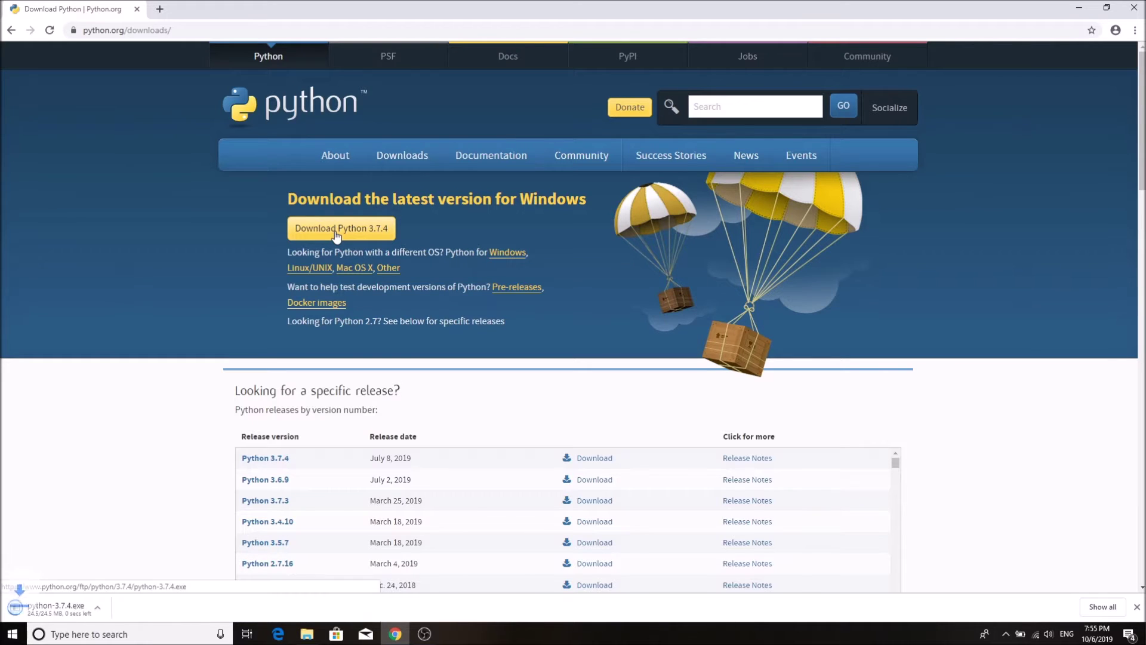
# Download the PyCharm Community 2019.2.3 Windows installer via a Google search for pycharm.
pyautogui.click(160, 9)
pyautogui.write('pychram')
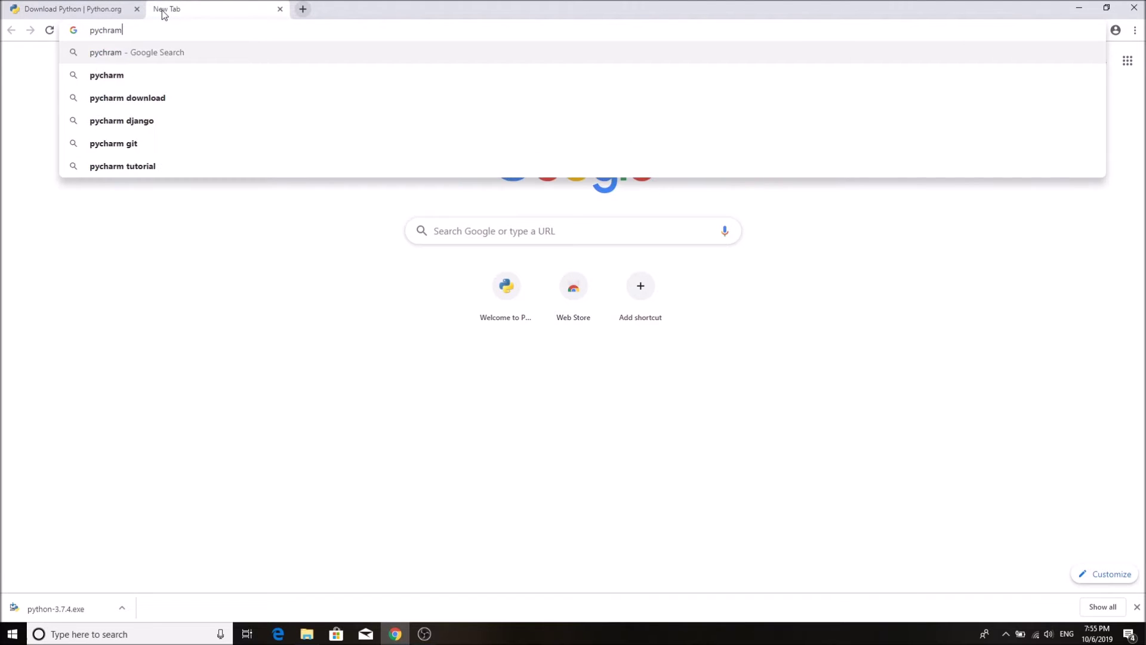
pyautogui.press('Down')
pyautogui.press('Return')
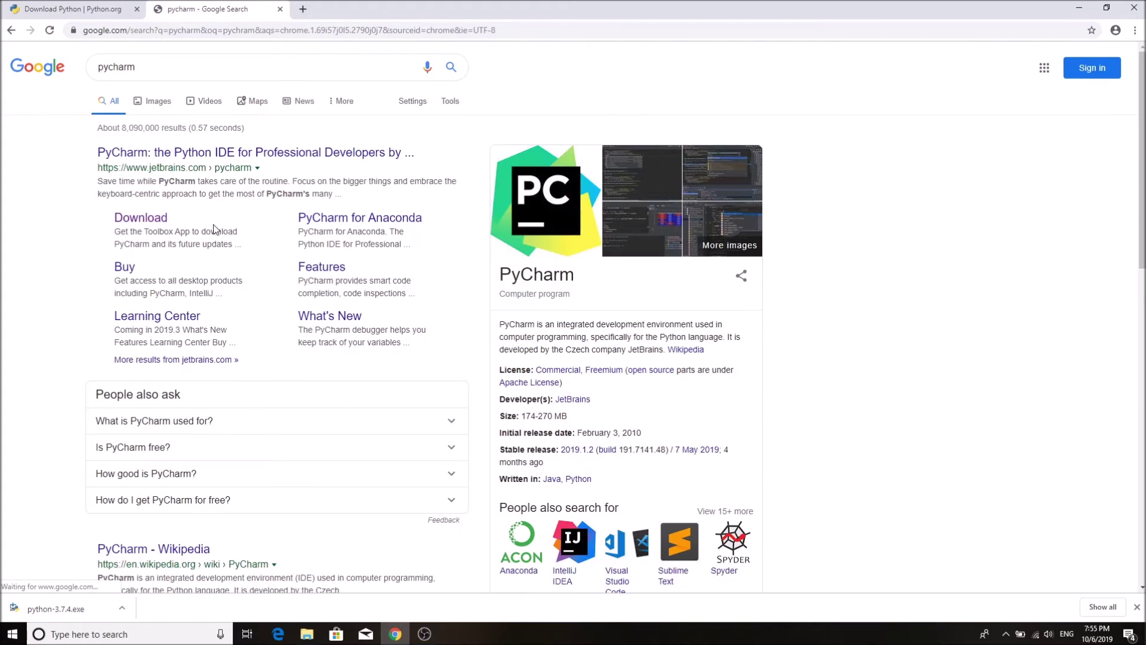
pyautogui.click(141, 220)
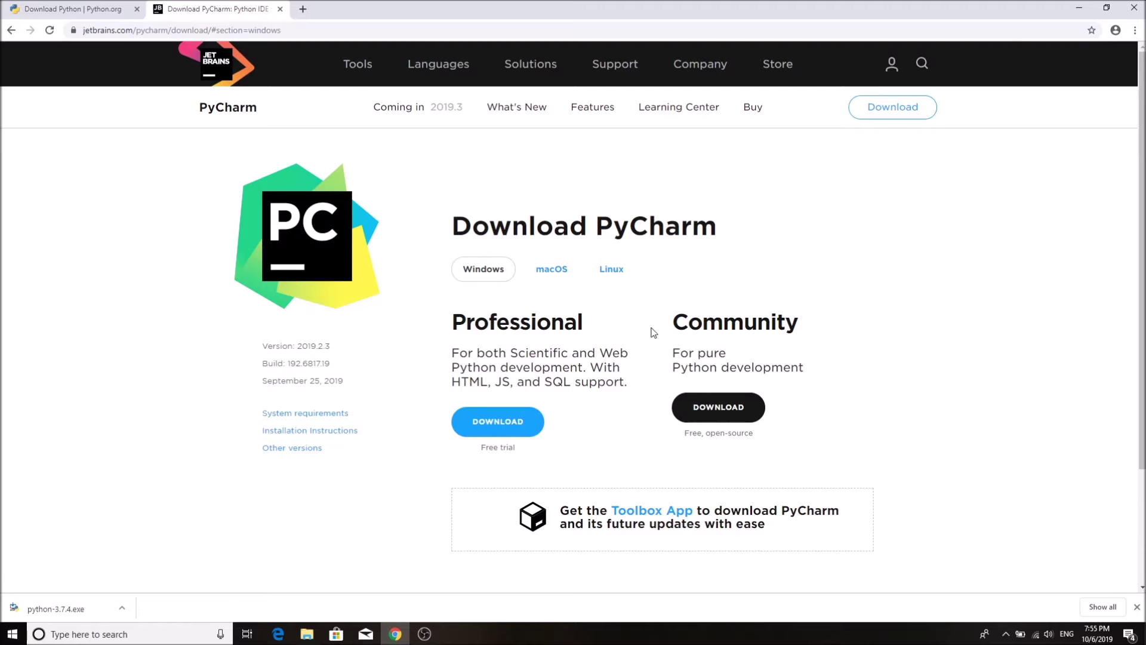
pyautogui.click(725, 410)
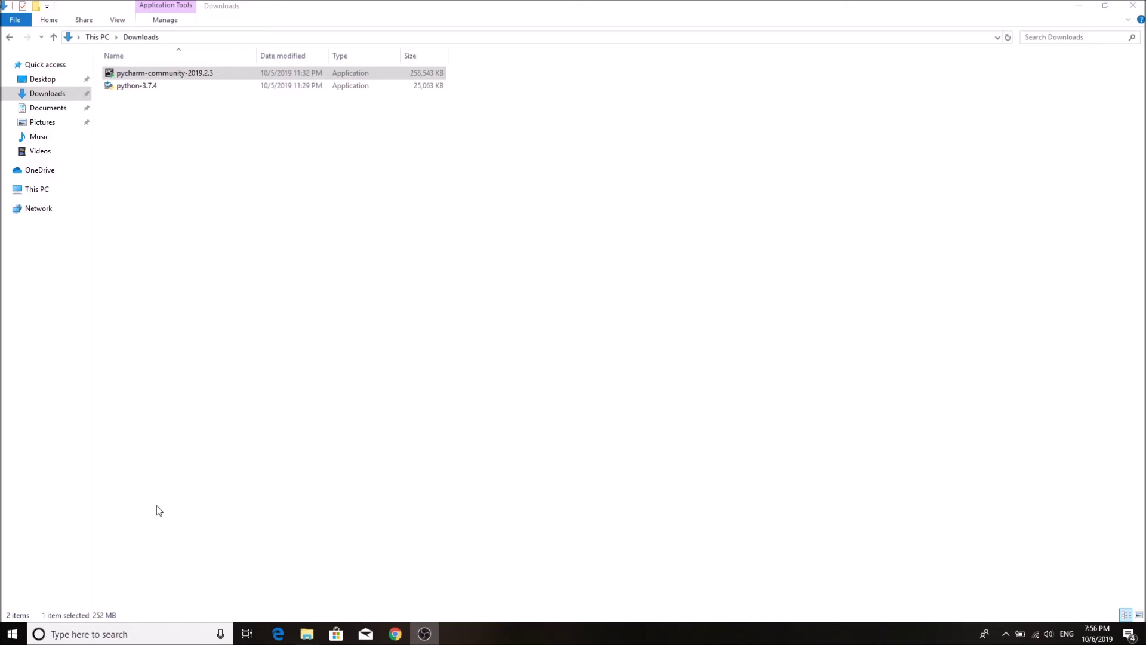
# Install Python 3.7.4 with default settings, then launch the pycharm-community-2019.2.3 installer.
pyautogui.click(213, 396)
pyautogui.click(156, 85)
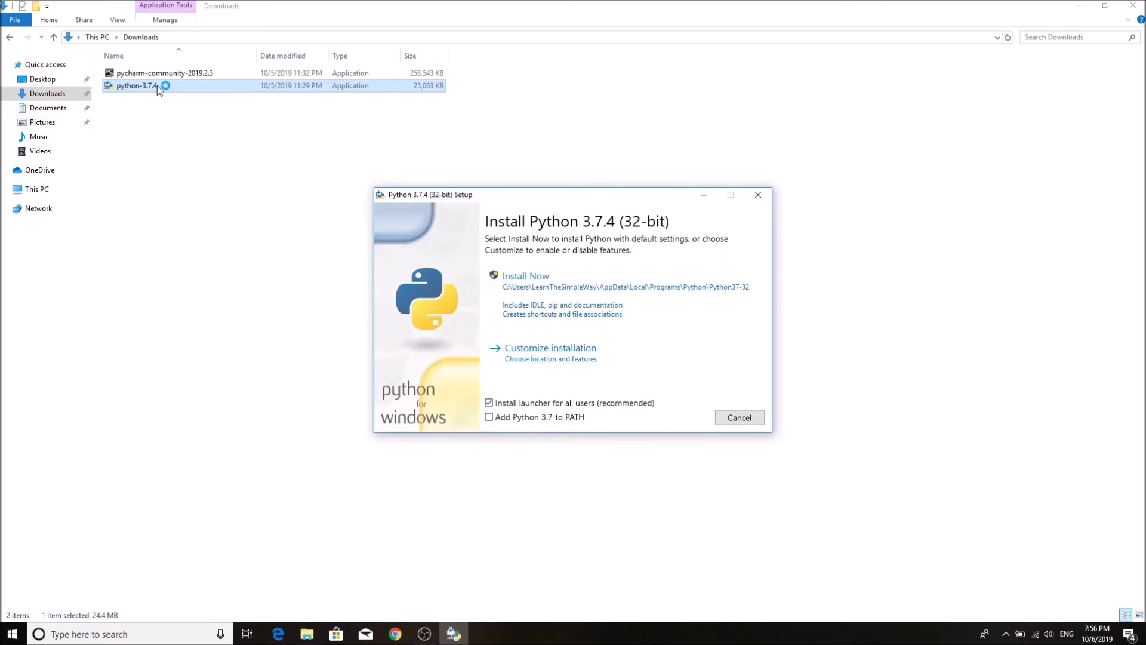
pyautogui.click(522, 299)
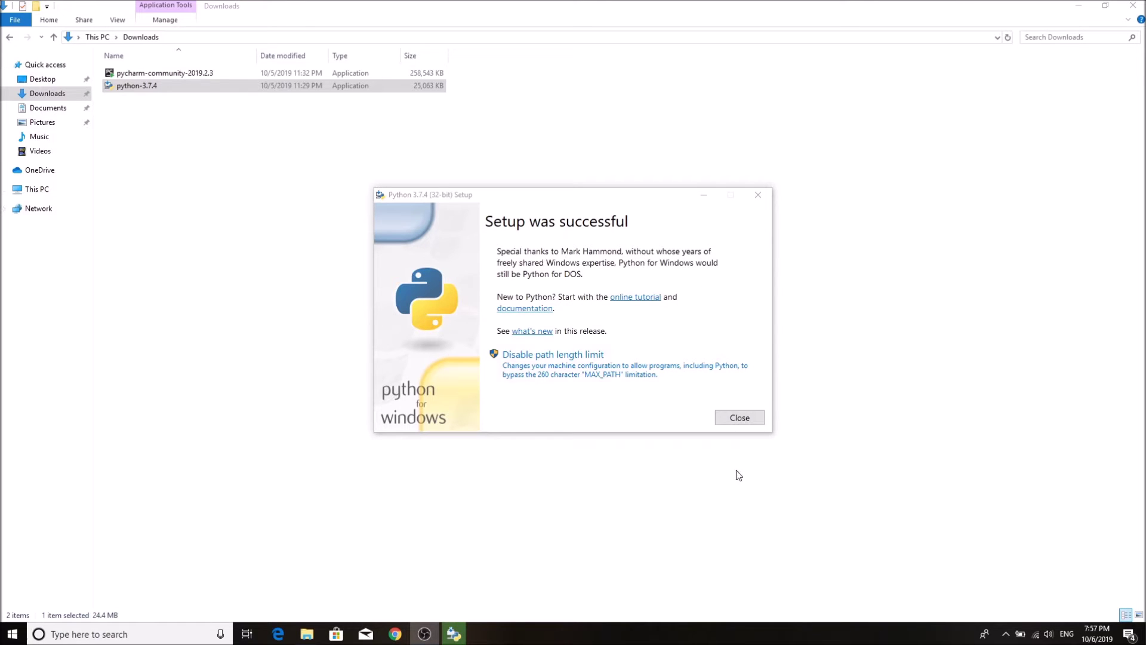
pyautogui.click(730, 421)
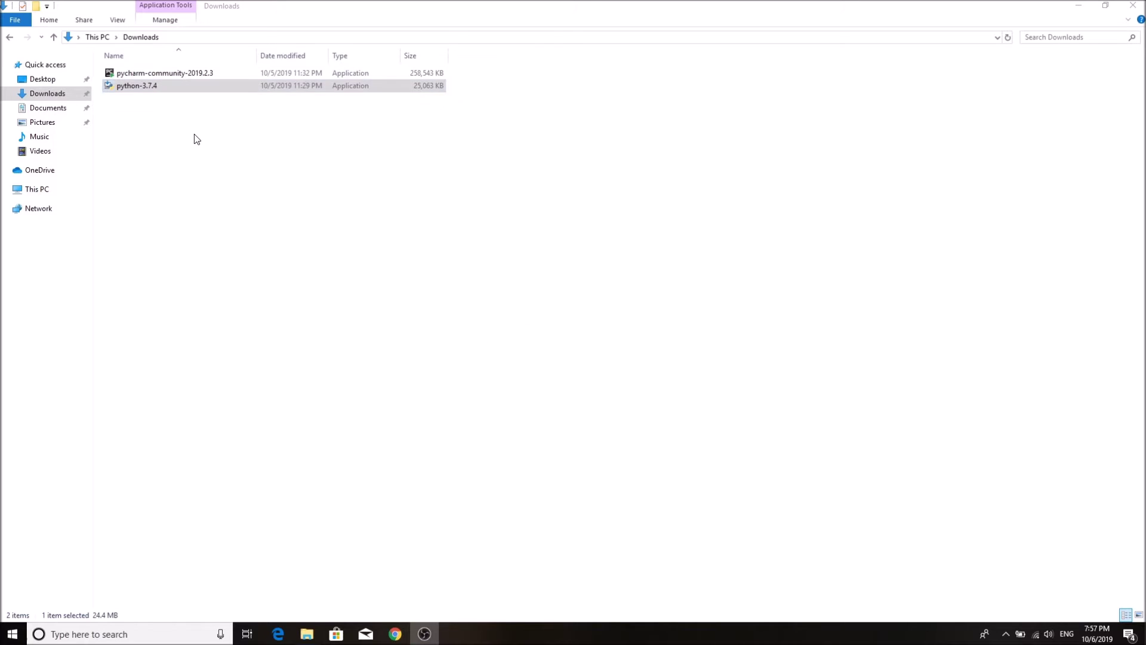
pyautogui.doubleClick(197, 78)
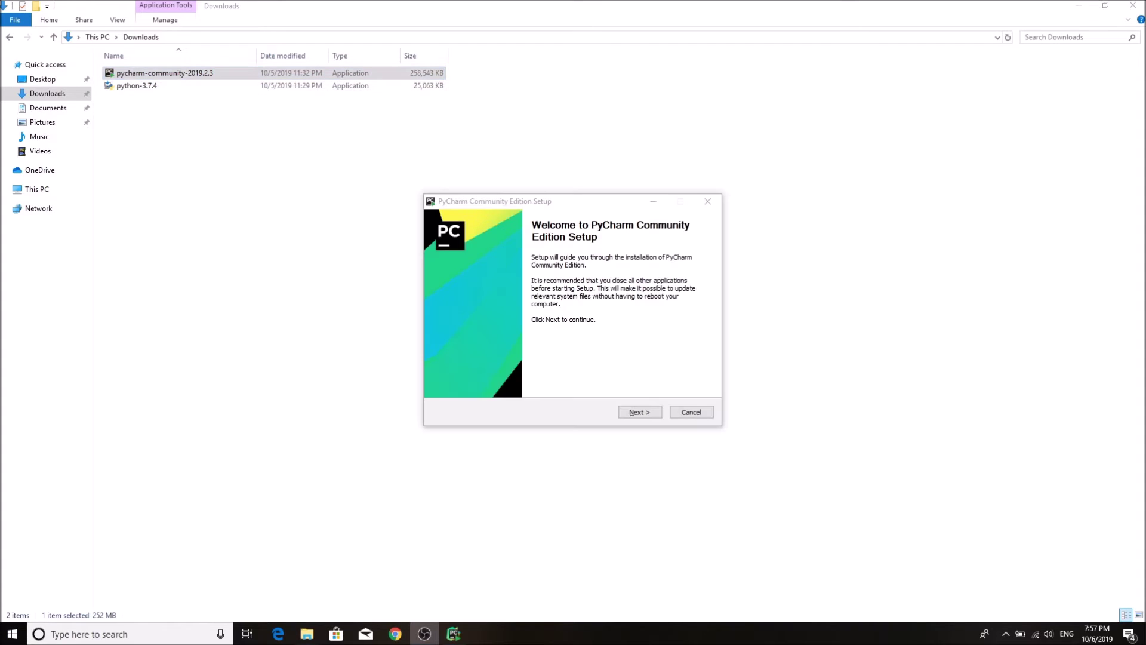
# Install PyCharm at the default location with launchers on PATH and a 64-bit desktop shortcut.
pyautogui.click(634, 413)
pyautogui.click(632, 414)
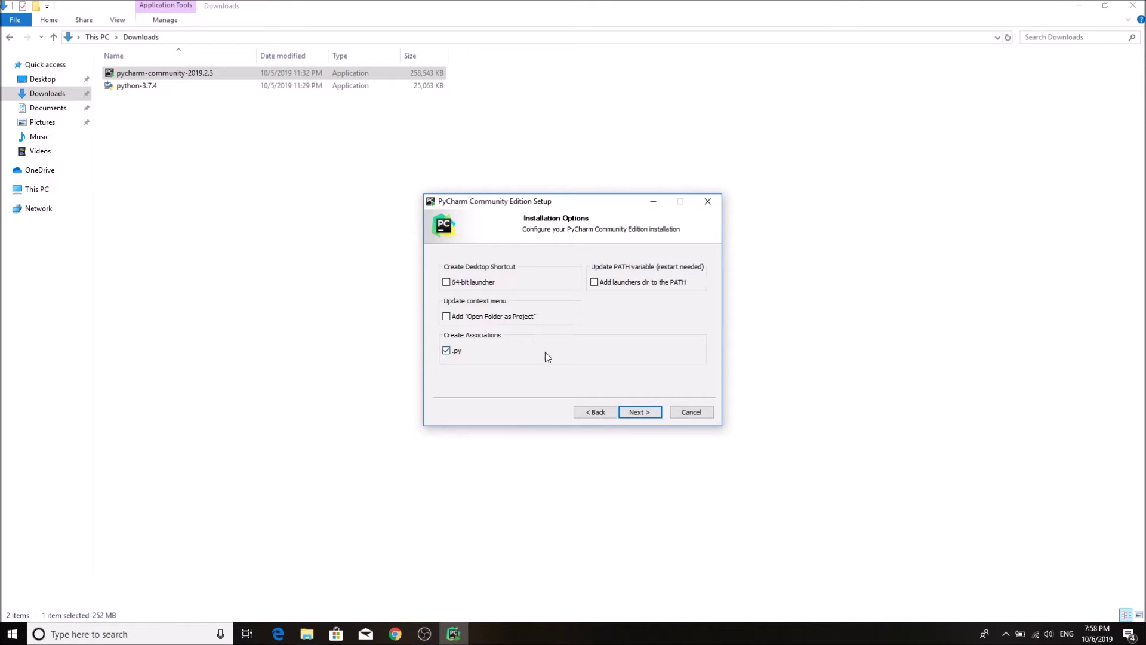
pyautogui.click(594, 283)
pyautogui.click(473, 285)
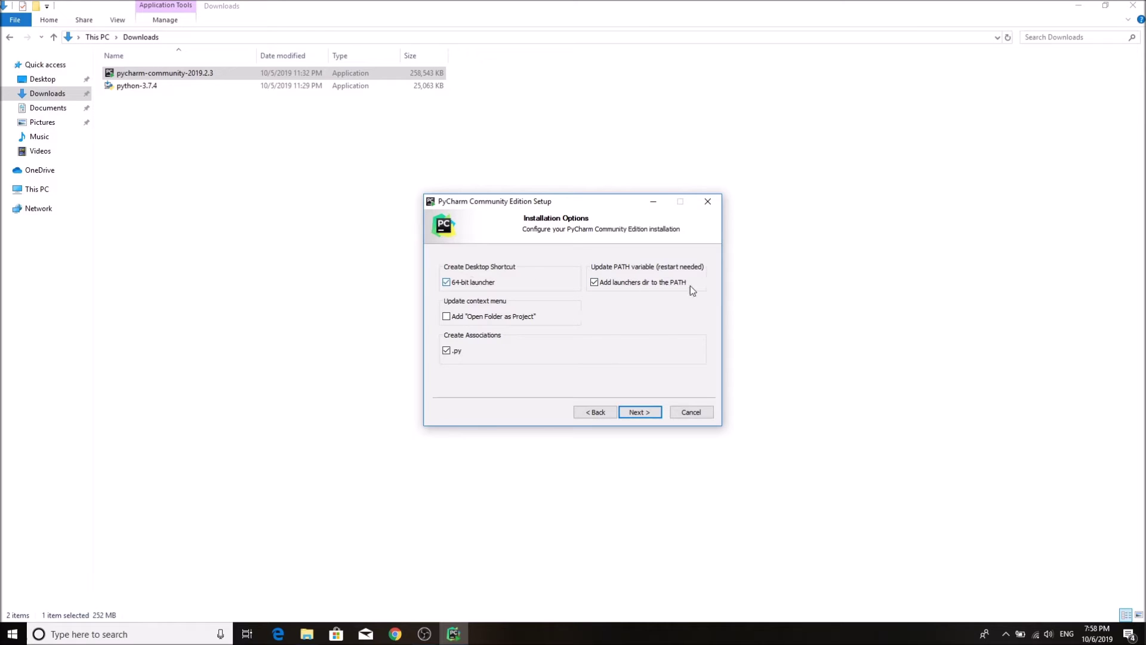
pyautogui.click(651, 412)
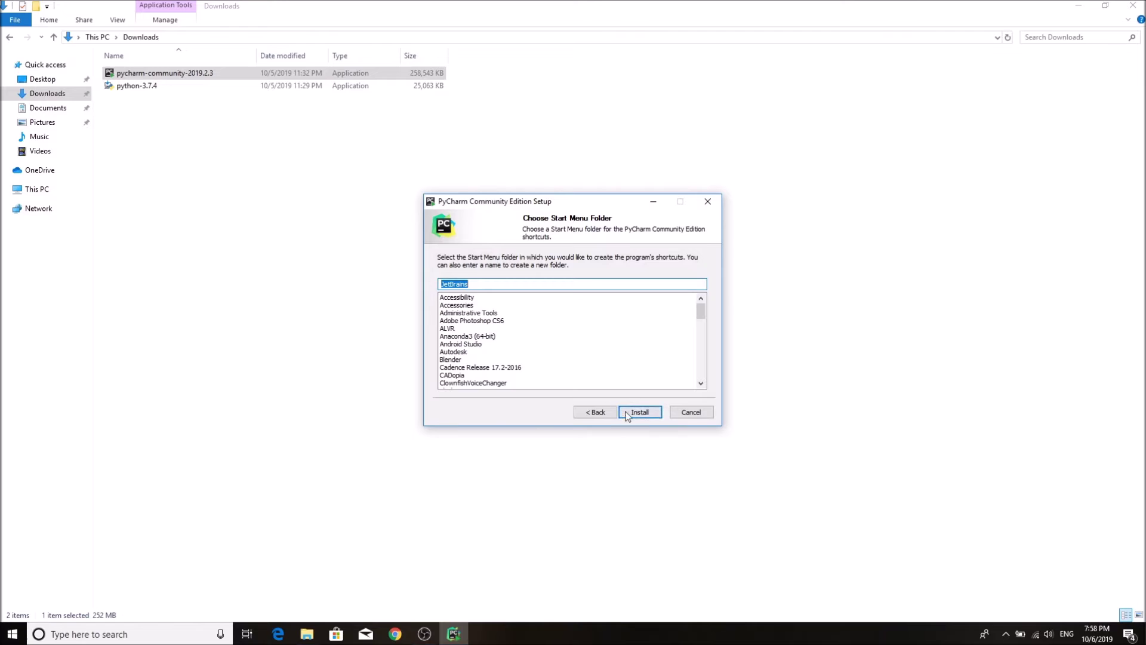
pyautogui.click(625, 412)
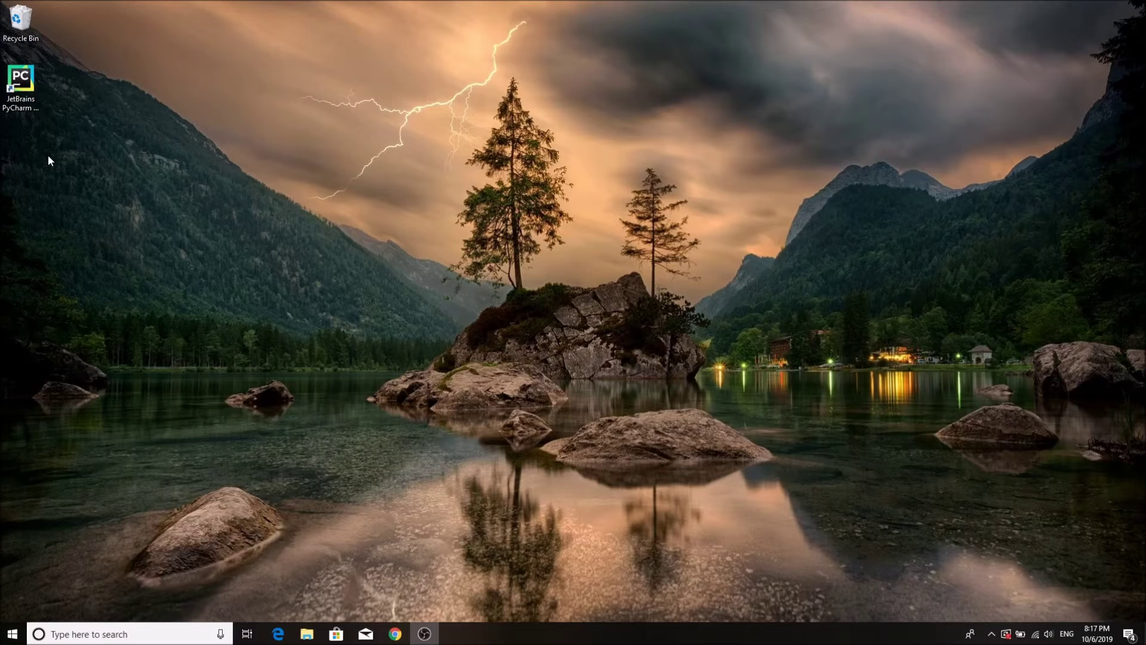
# Launch PyCharm 2019.2.3 without importing settings, keeping default customization.
pyautogui.doubleClick(23, 88)
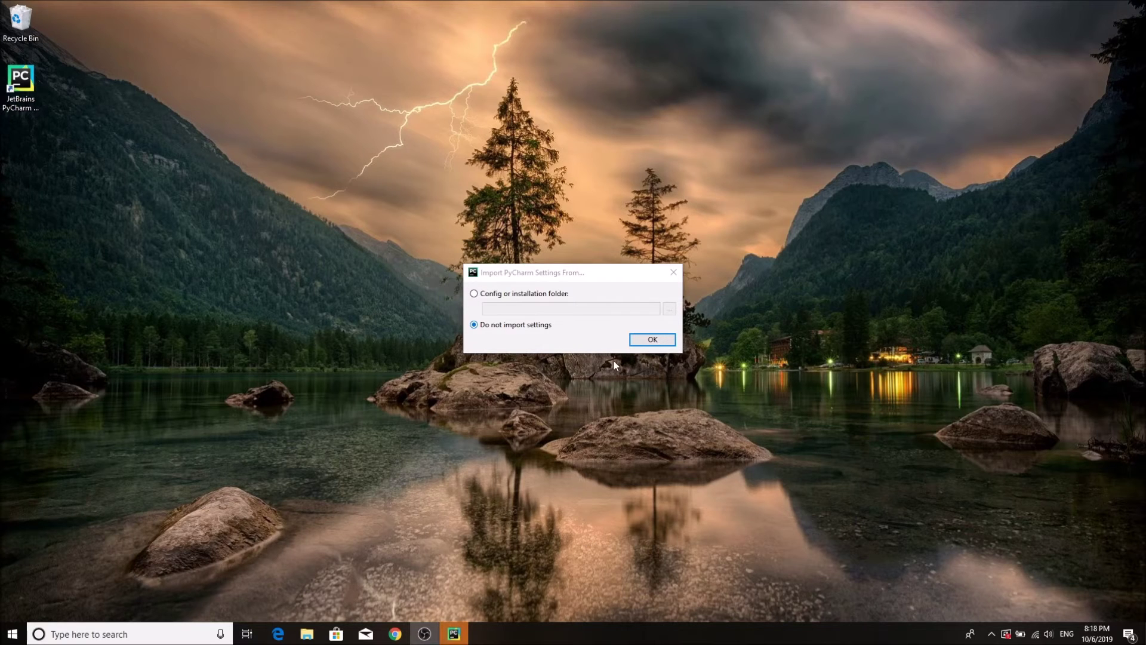
pyautogui.click(651, 340)
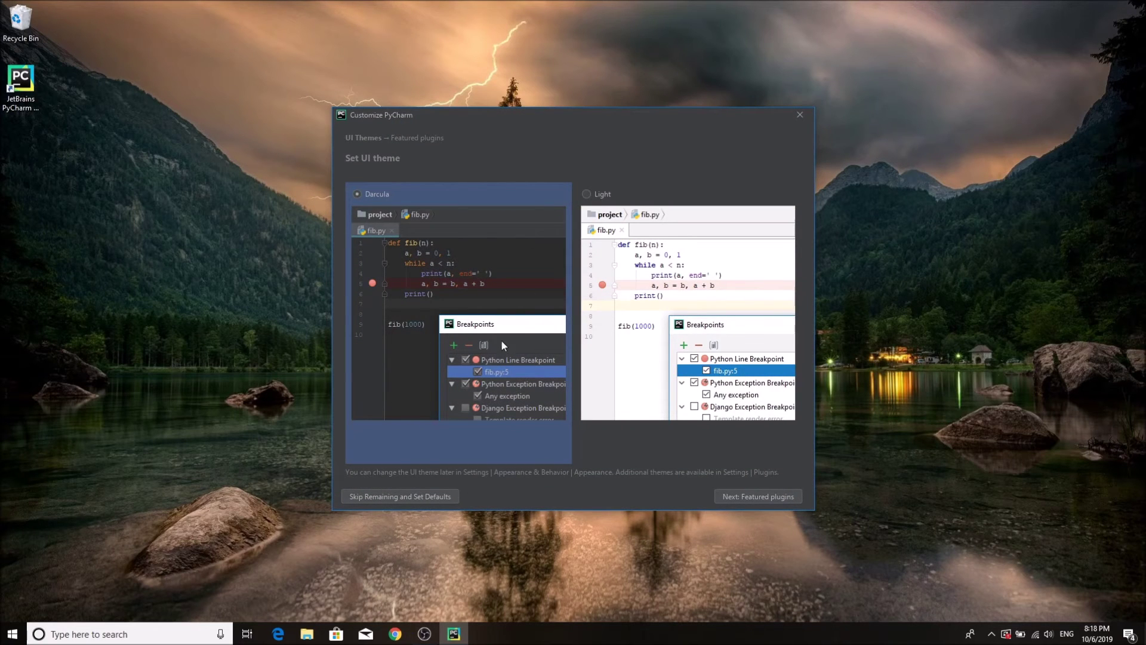
pyautogui.click(405, 498)
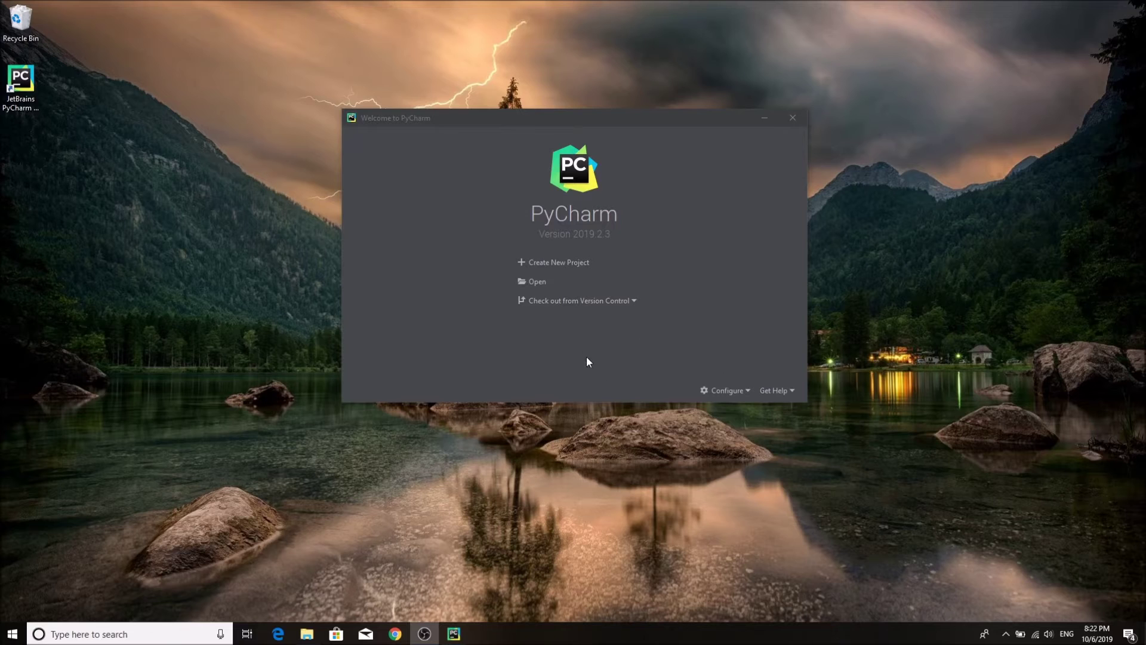
# Create the OpencvTest project using a new Virtualenv interpreter.
pyautogui.click(575, 265)
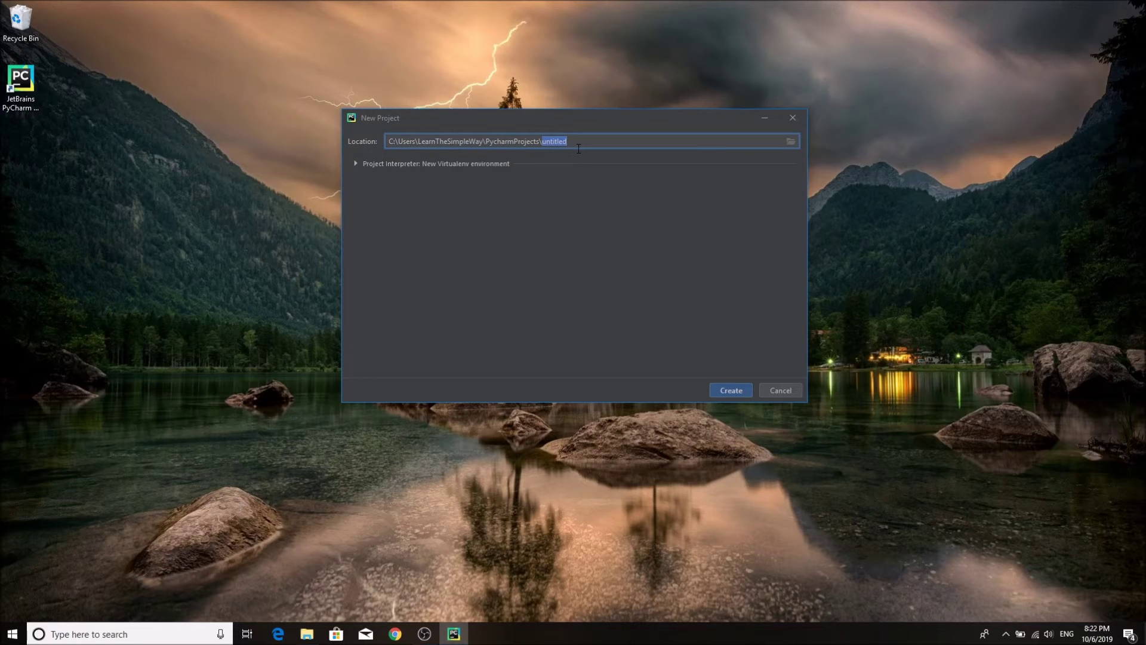
pyautogui.press('BackSpace')
pyautogui.write('OpencvTes')
pyautogui.click(736, 387)
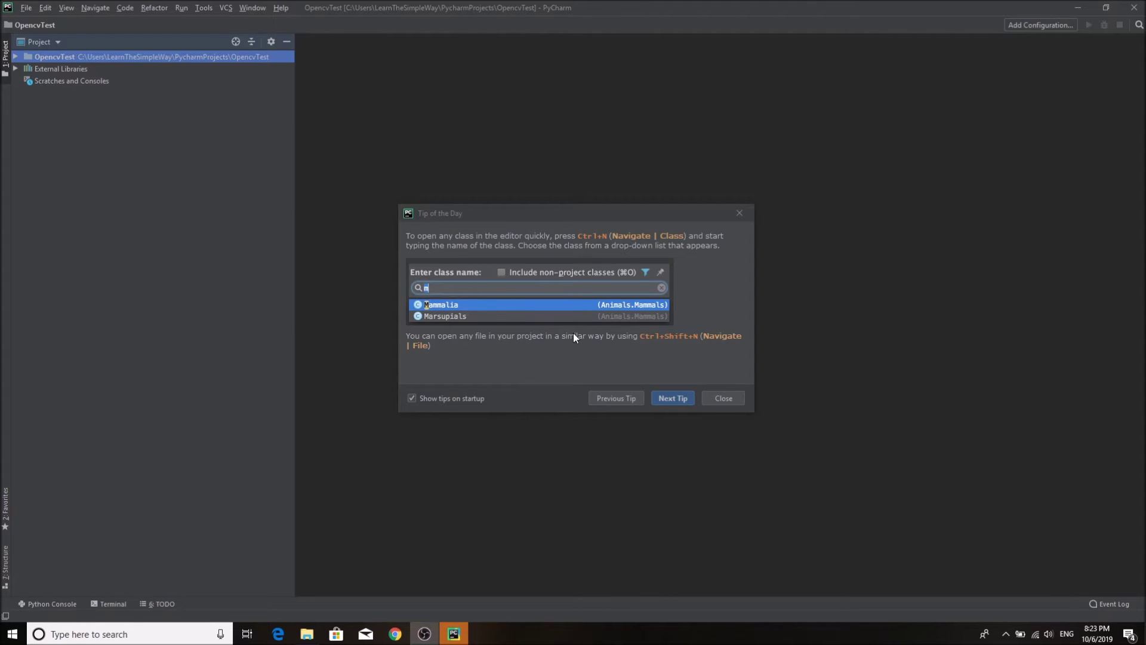
# Add an empty Python file named test.py to the OpencvTest project folder.
pyautogui.click(739, 213)
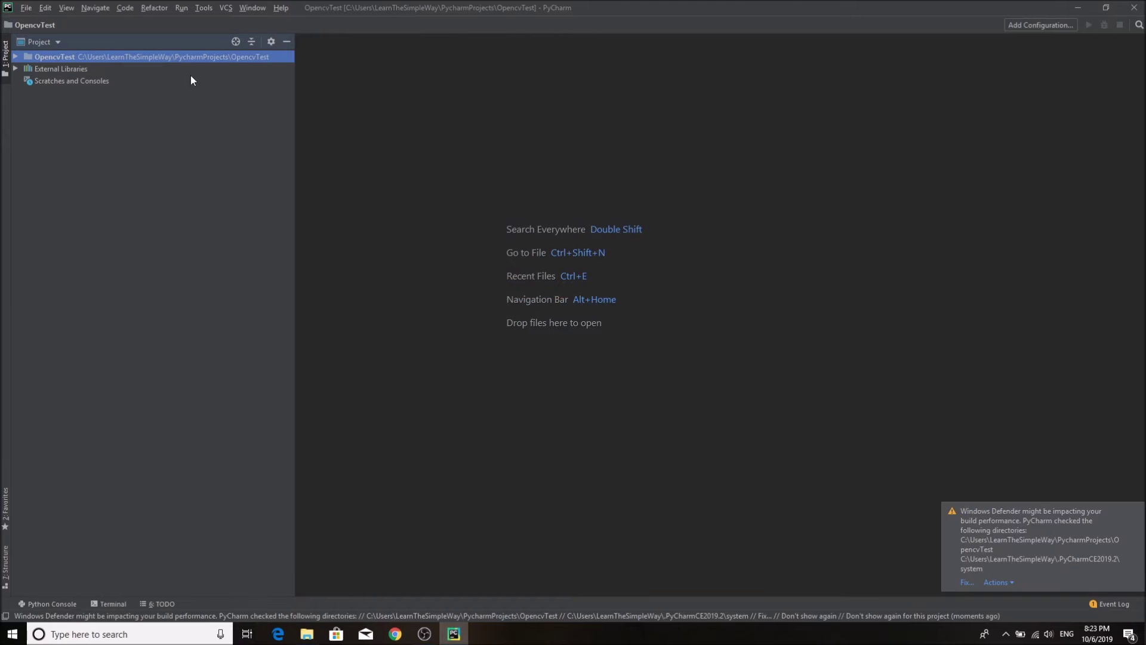
pyautogui.click(14, 57)
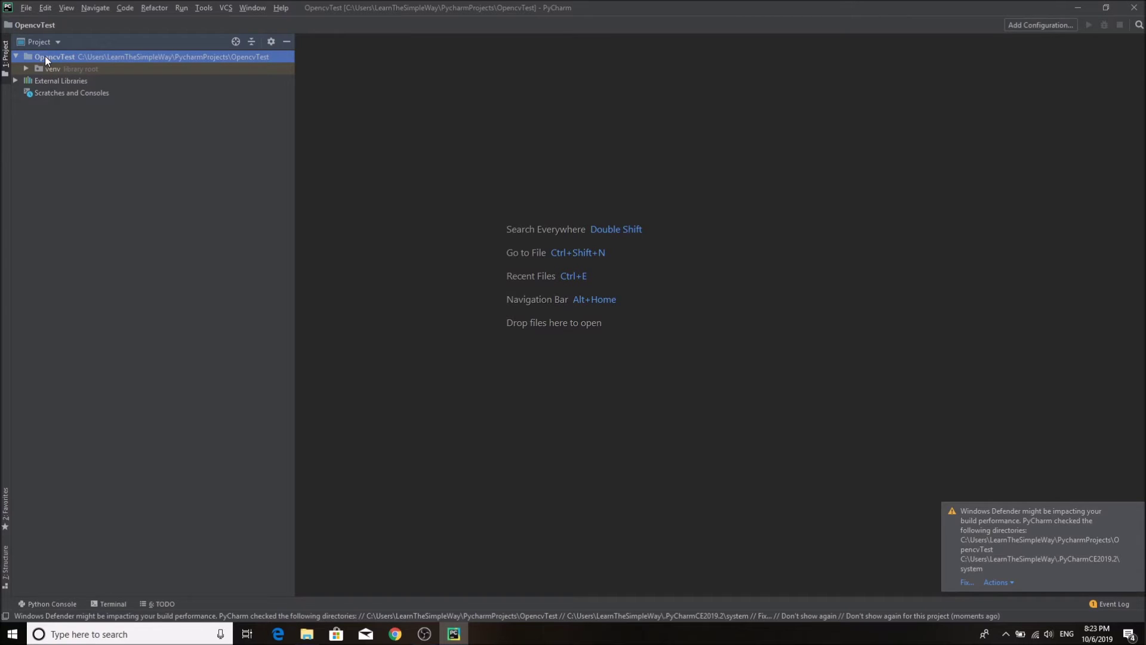
pyautogui.rightClick(45, 56)
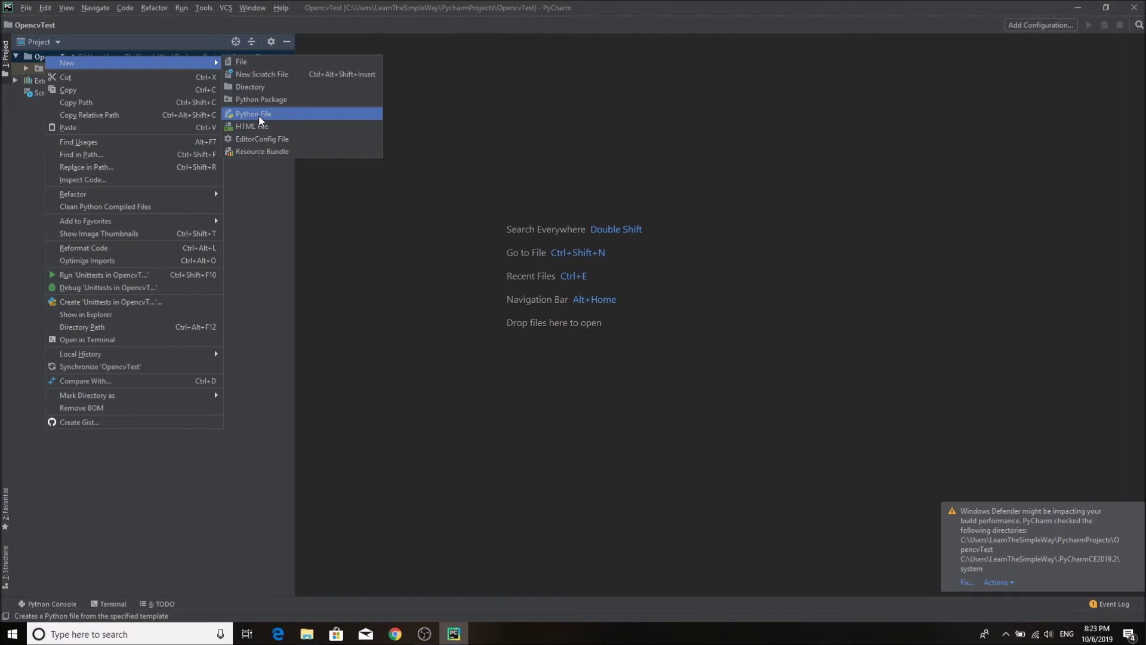
pyautogui.click(260, 120)
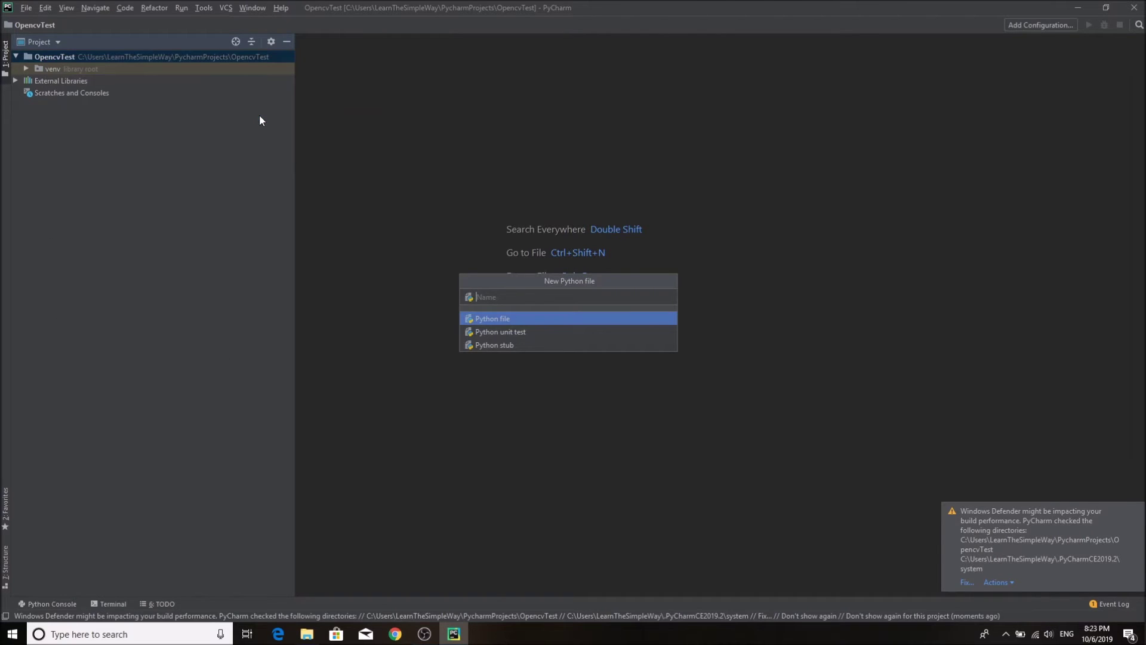
pyautogui.write('test')
pyautogui.press('Return')
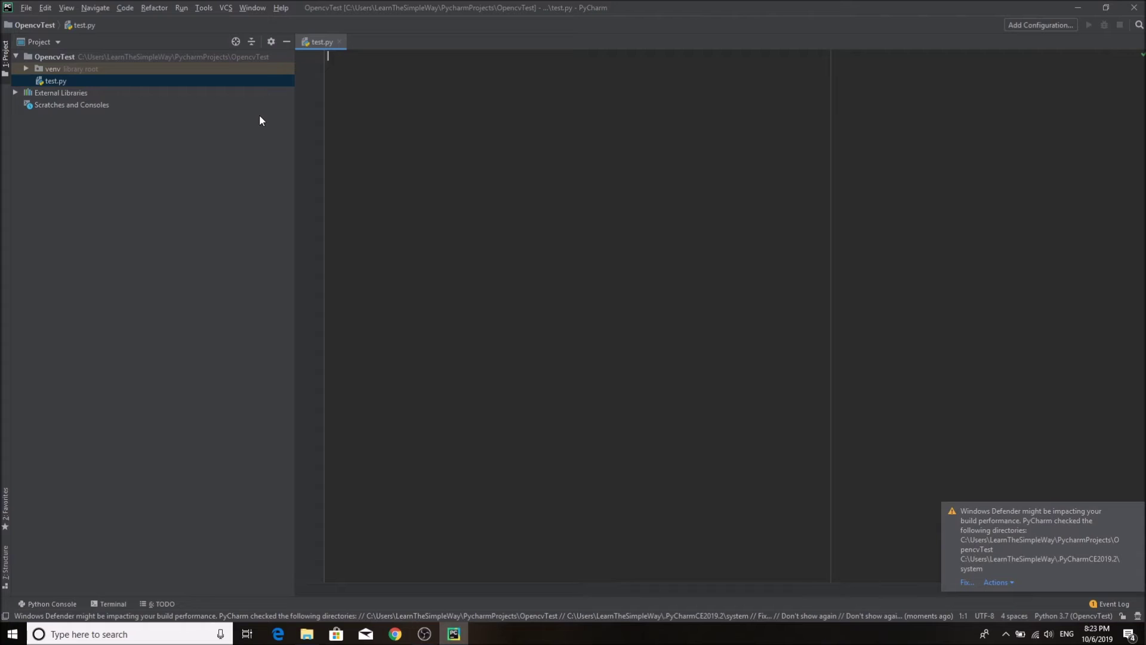
pyautogui.write('print(')
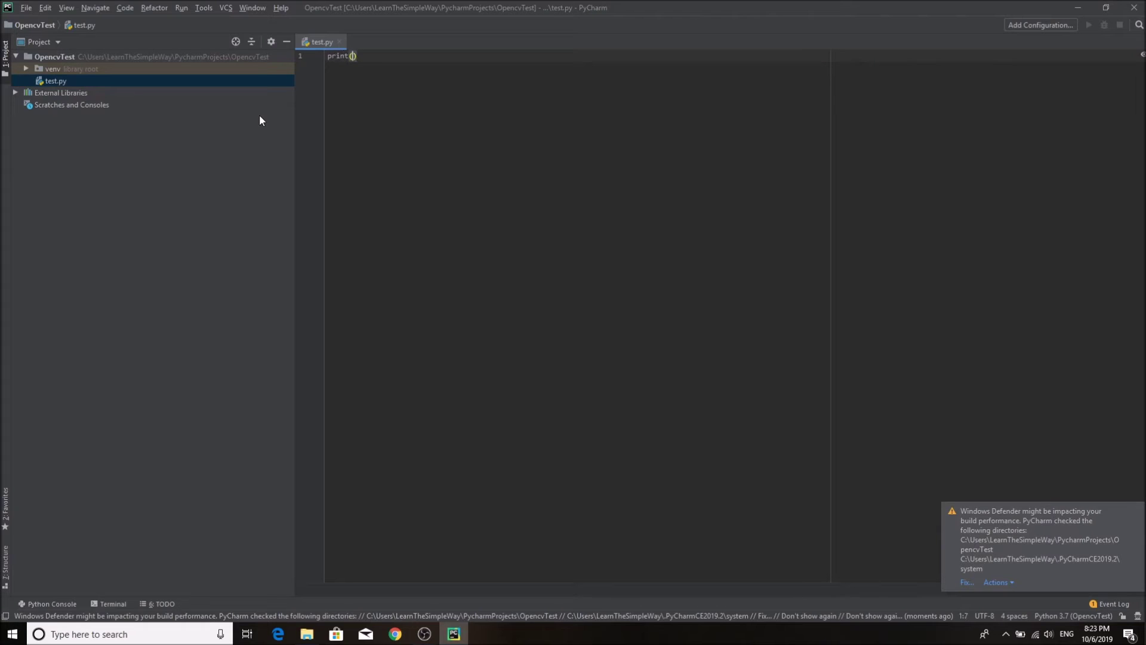
pyautogui.write("'")
pyautogui.write('Th')
pyautogui.write('is')
pyautogui.write(' is a ')
pyautogui.write('Text')
# Run test.py, which prints 'This is a Text' and exits with code 0.
pyautogui.rightClick(308, 44)
pyautogui.click(338, 235)
pyautogui.moveTo(438, 59); pyautogui.dragTo(328, 56)
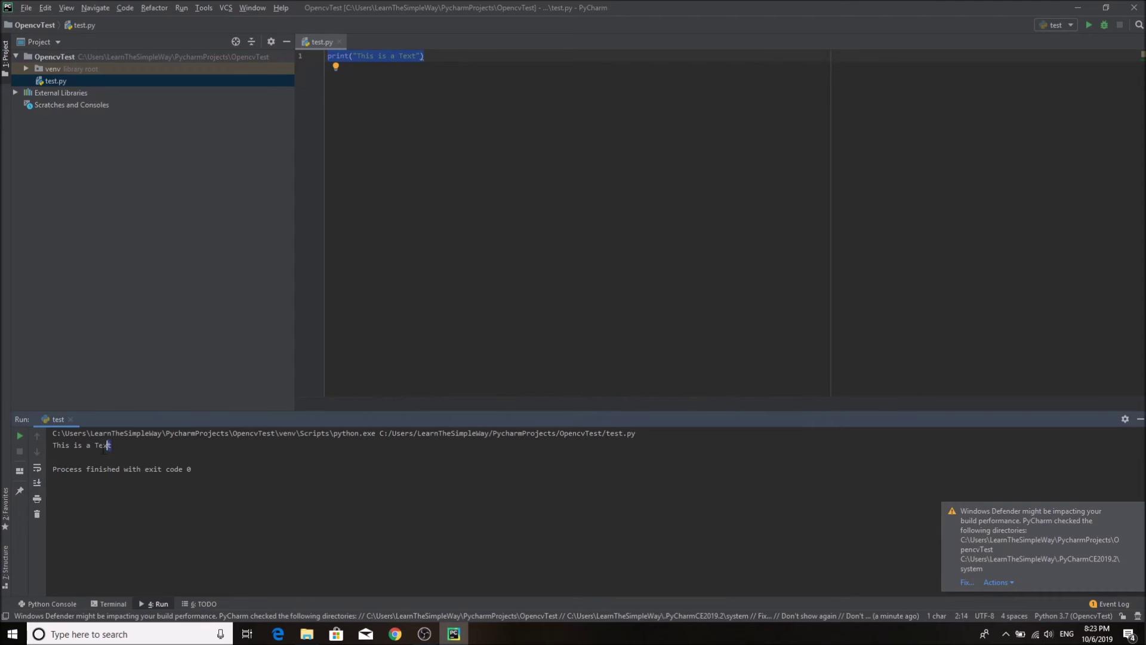
pyautogui.moveTo(112, 445); pyautogui.dragTo(52, 445)
pyautogui.click(200, 456)
pyautogui.click(376, 55)
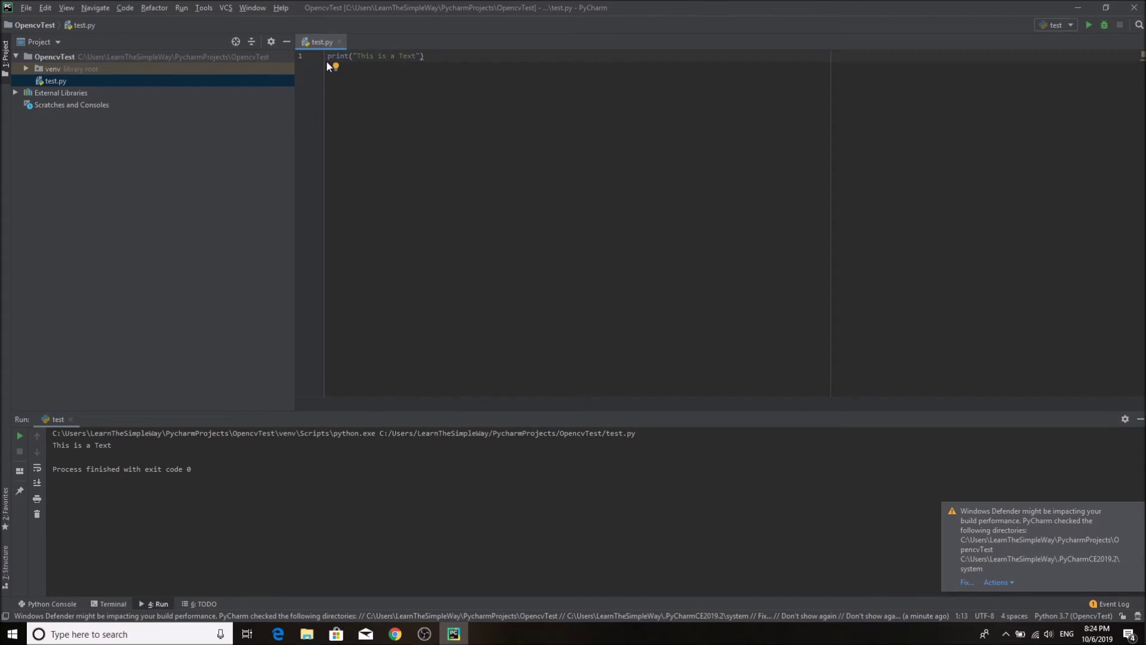
pyautogui.press('Home')
pyautogui.press('Return')
pyautogui.press('Up')
pyautogui.write('impo')
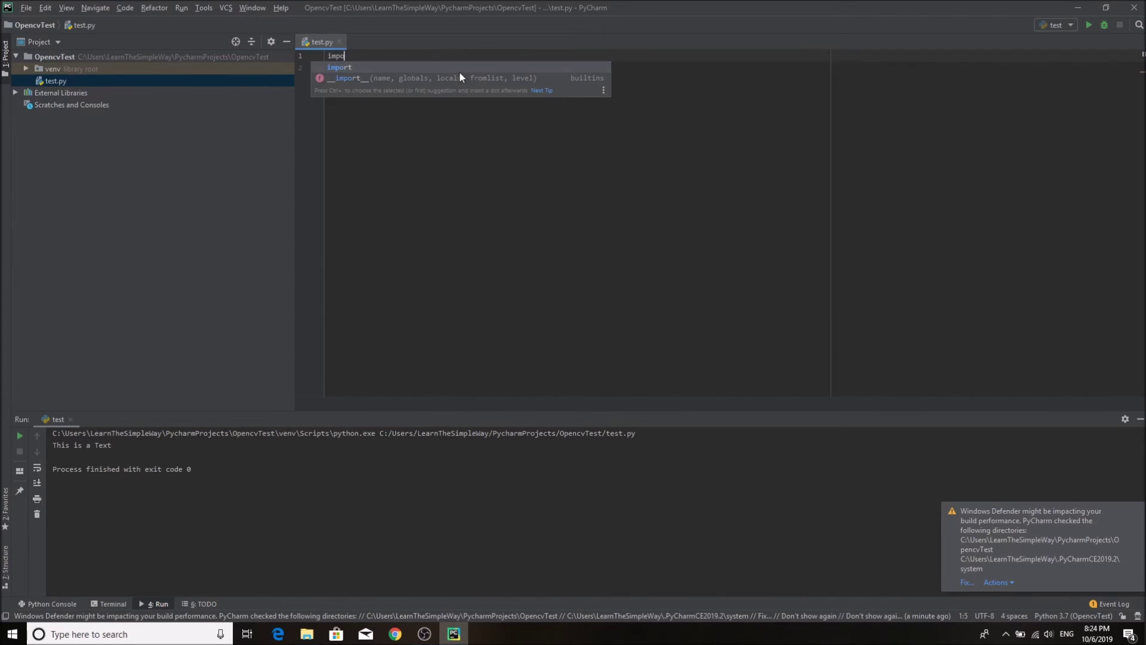
pyautogui.write('rt cv3')
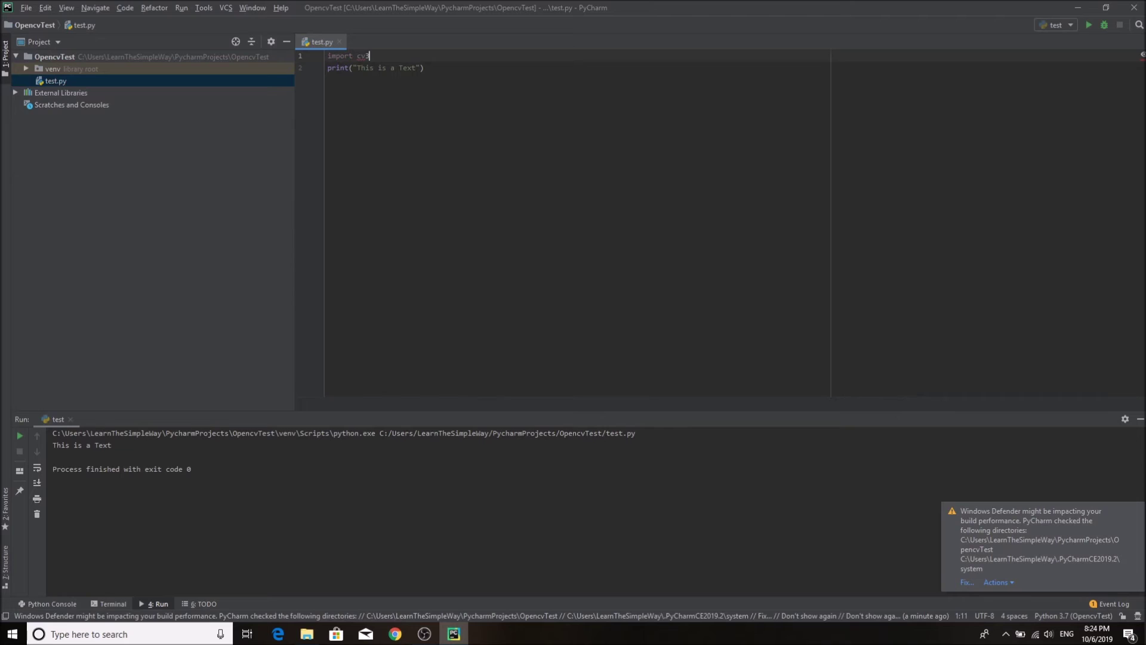
pyautogui.press('BackSpace')
pyautogui.write('2')
pyautogui.rightClick(312, 40)
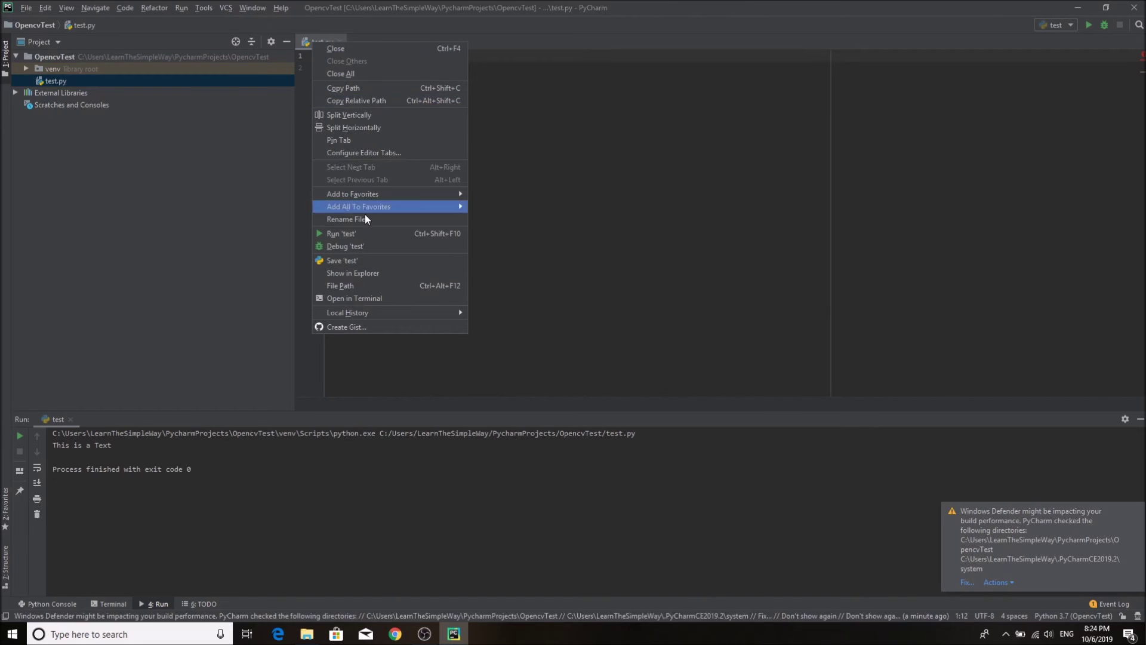
pyautogui.click(365, 232)
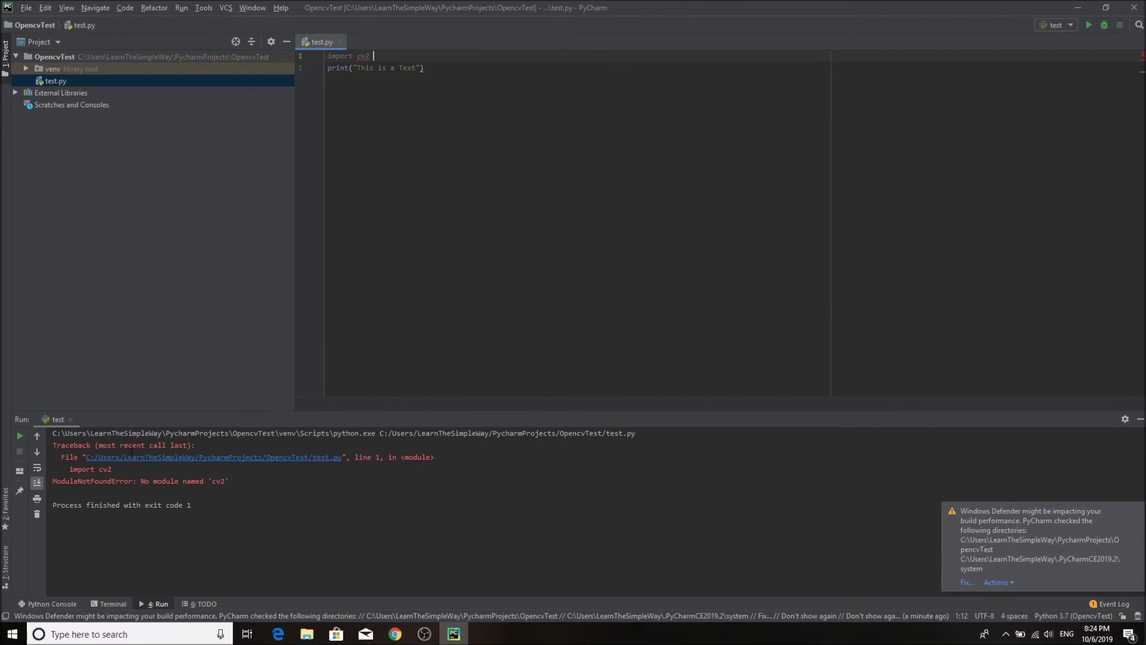
pyautogui.moveTo(53, 482); pyautogui.dragTo(133, 480)
pyautogui.click(212, 491)
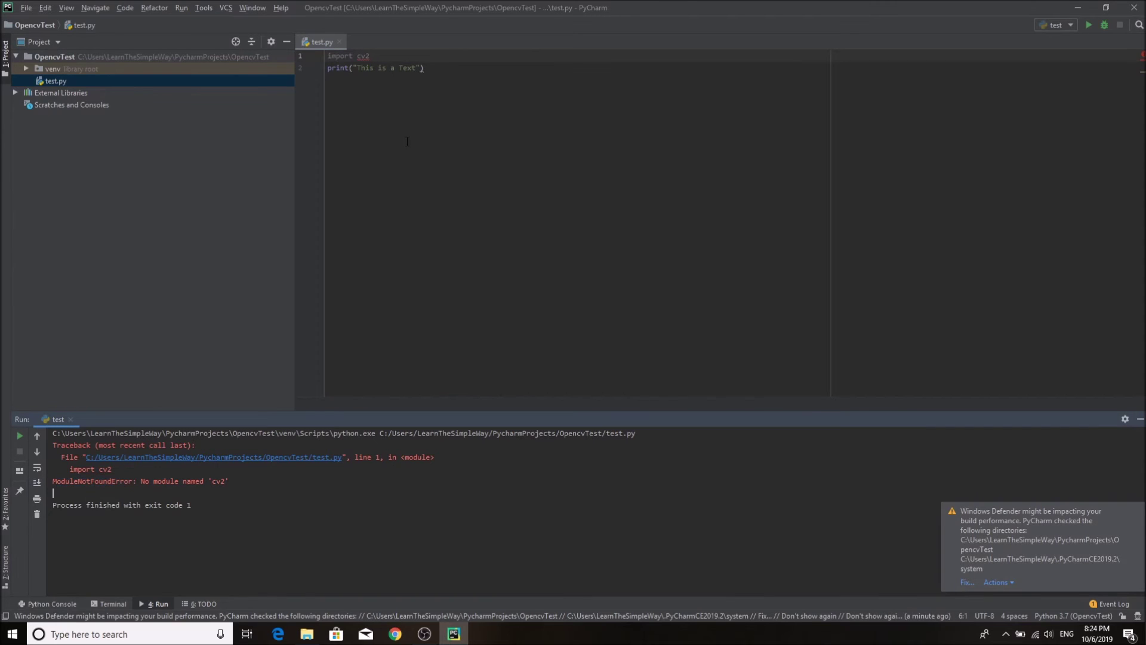
pyautogui.click(27, 9)
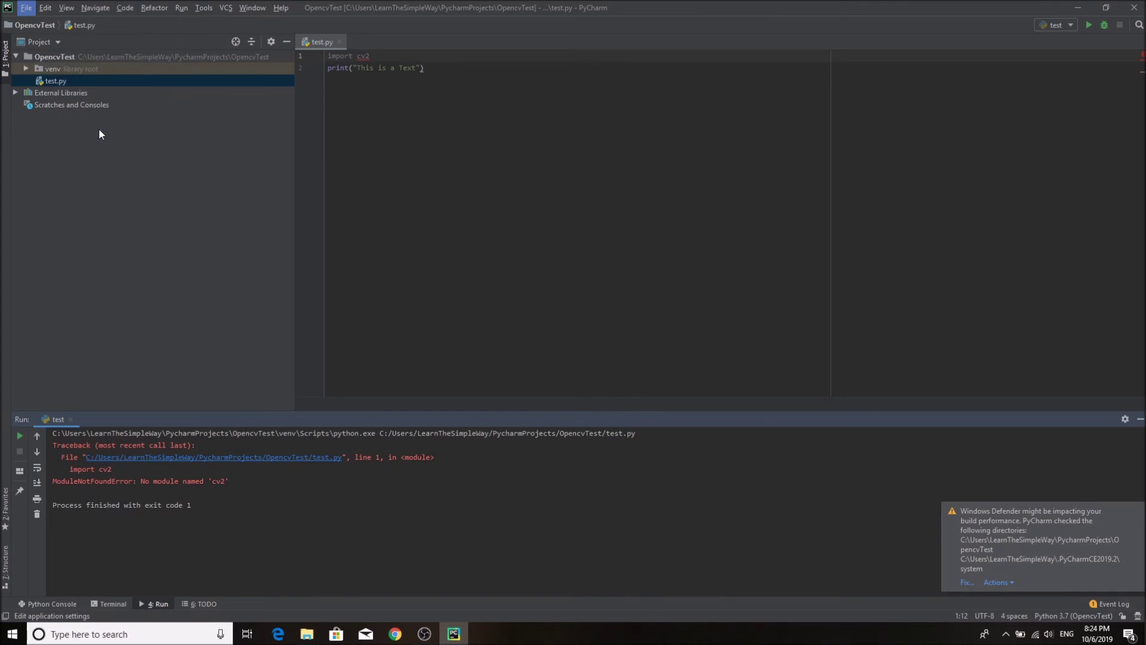
pyautogui.click(99, 128)
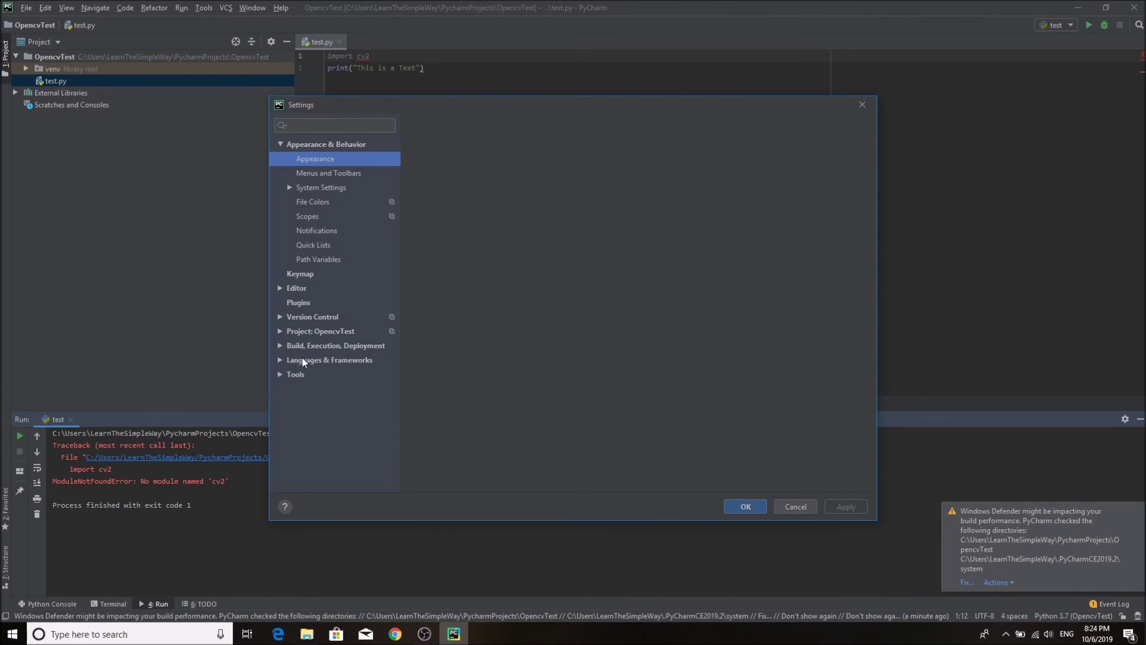
# Show the Project: OpencvTest interpreter page, listing only pip 19.0.3 and setuptools 40.8.0.
pyautogui.click(279, 331)
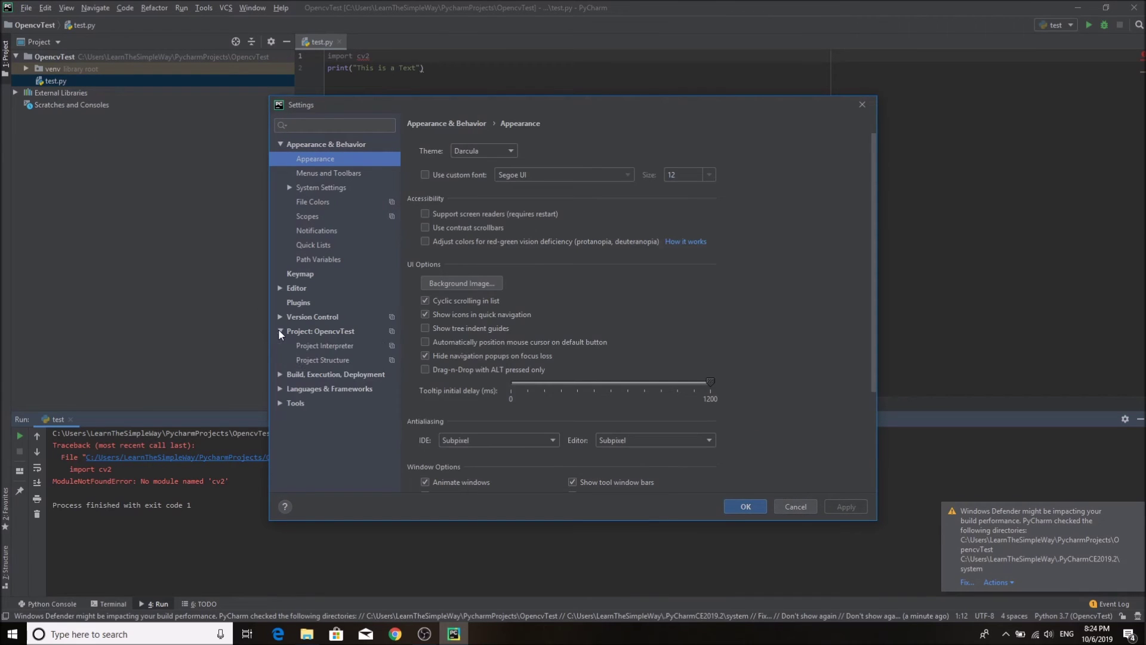
pyautogui.click(308, 347)
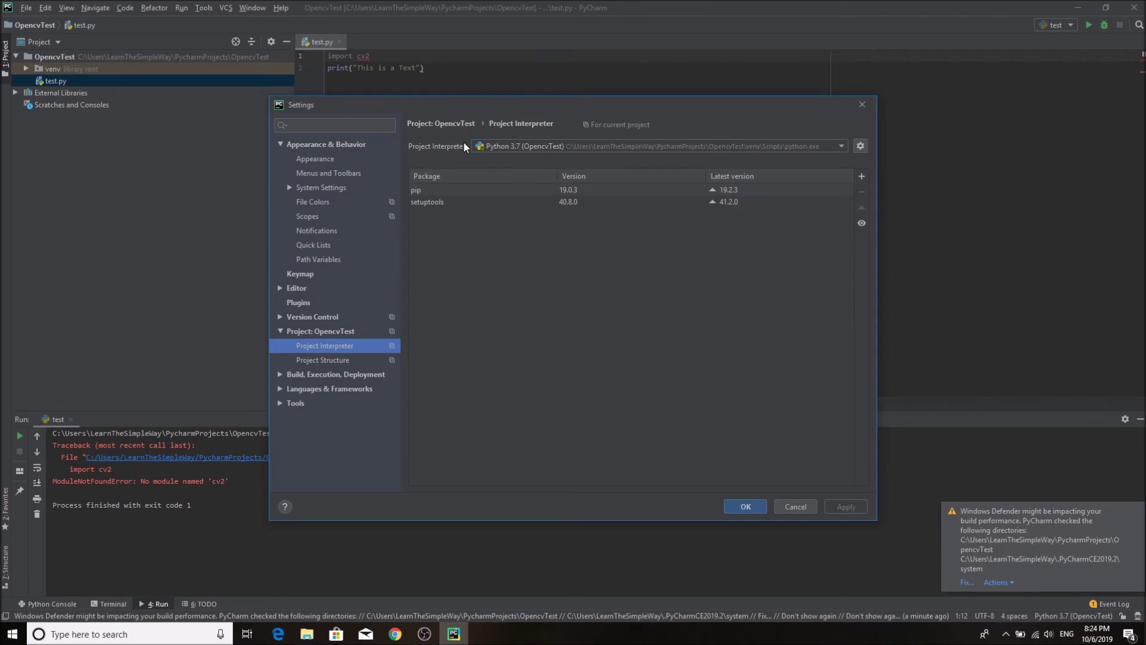
# Install opencv-python 4.1.1.26 from the Available Packages catalogue.
pyautogui.click(861, 178)
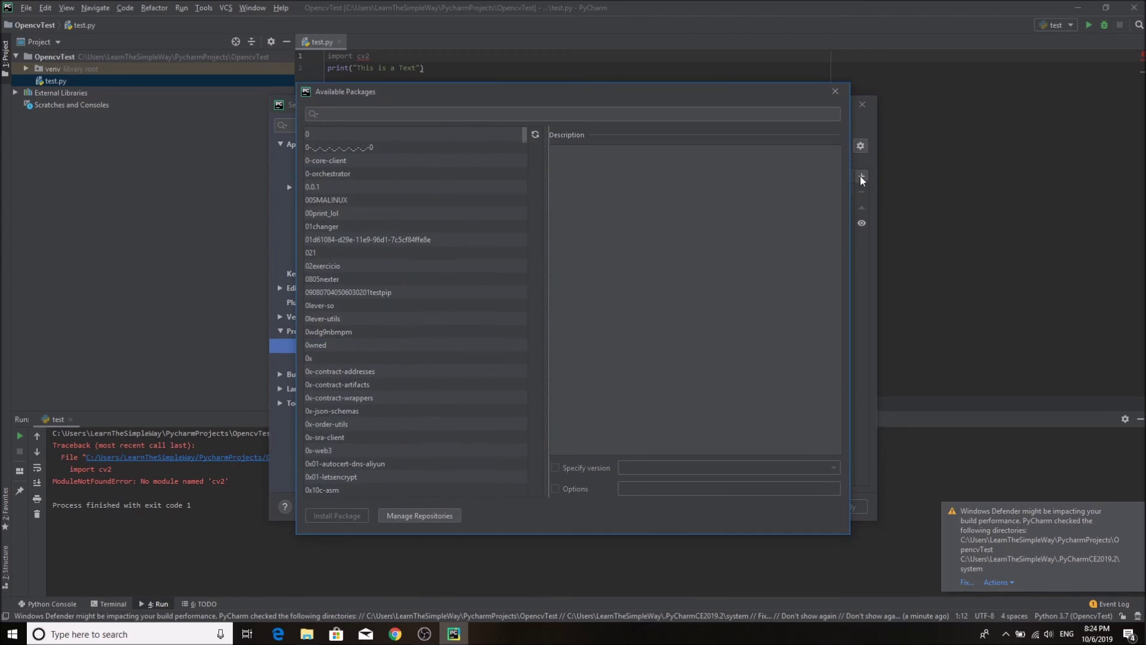
pyautogui.write('opencv')
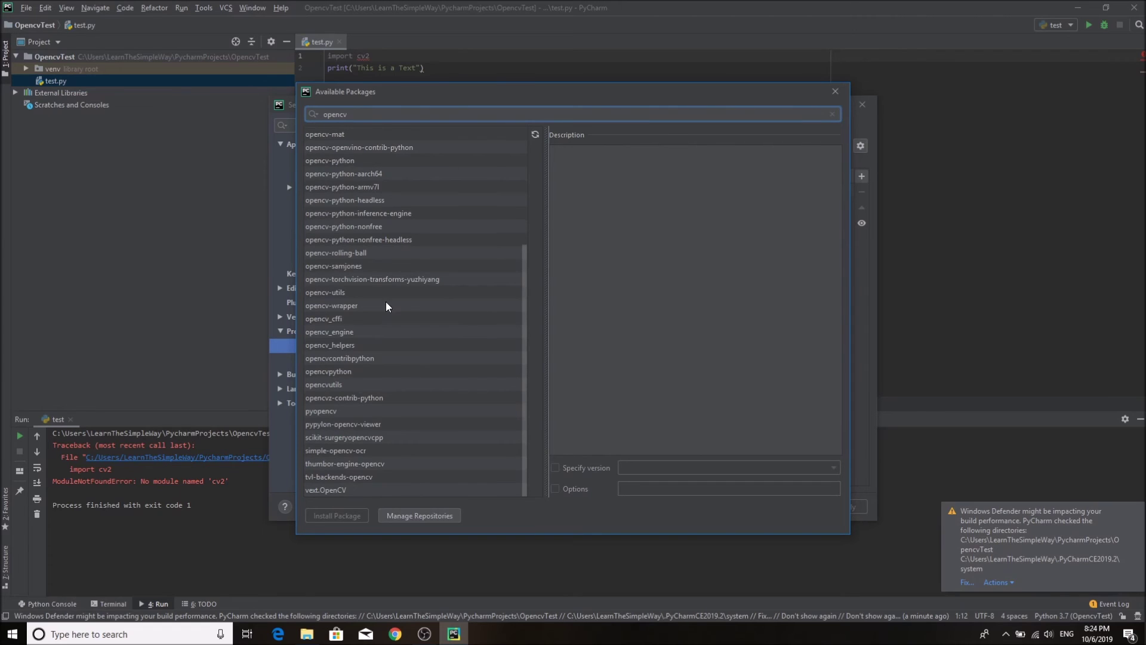
pyautogui.click(339, 160)
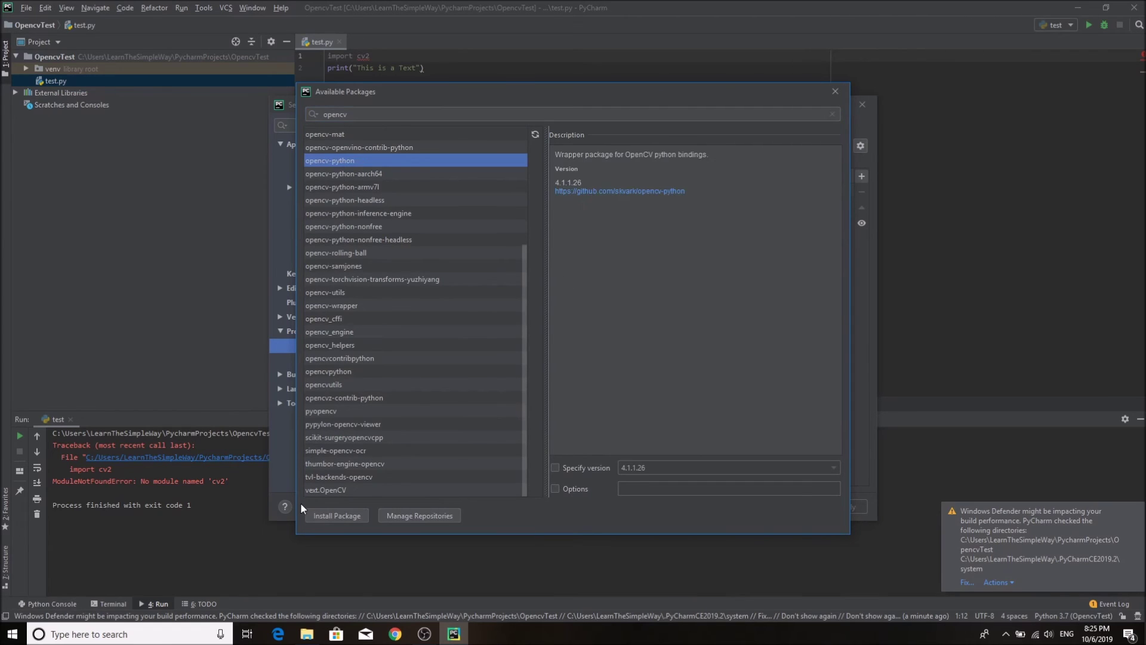
pyautogui.click(322, 518)
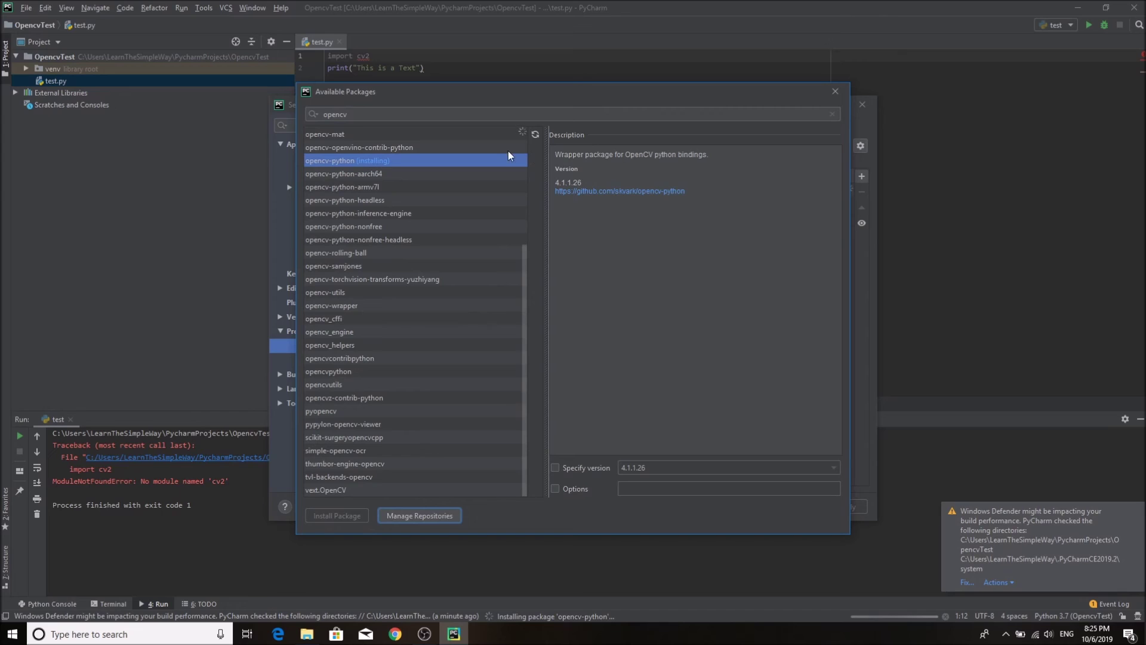
# Install numpy 1.17.2 and close the package catalogue.
pyautogui.moveTo(456, 117); pyautogui.dragTo(307, 119)
pyautogui.write('num')
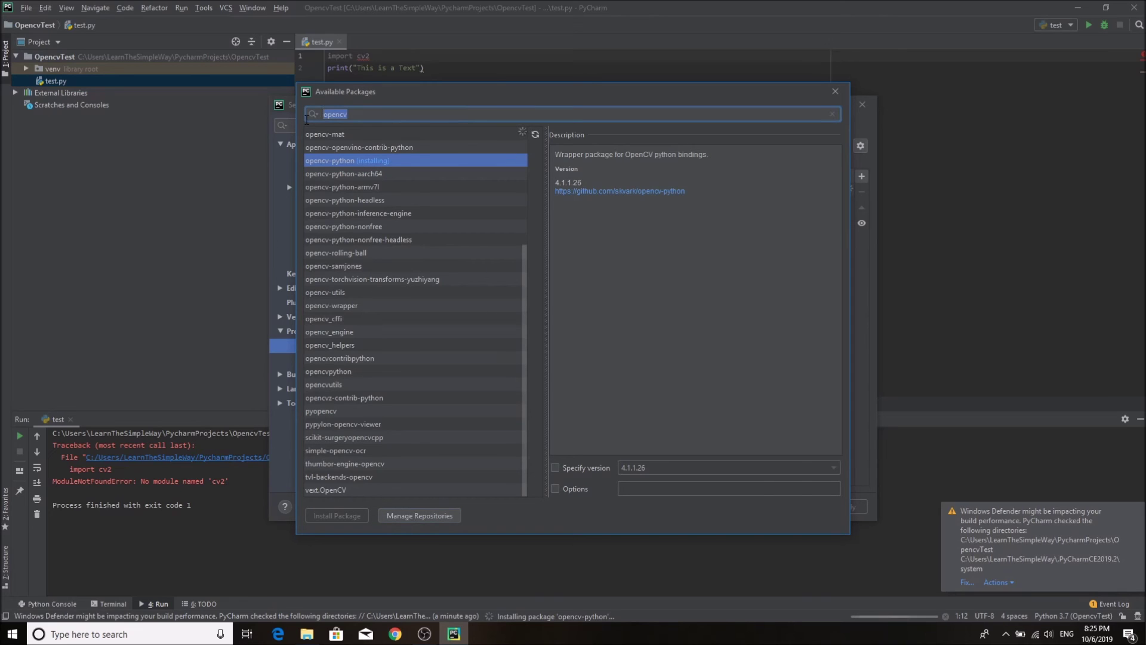
pyautogui.write('py')
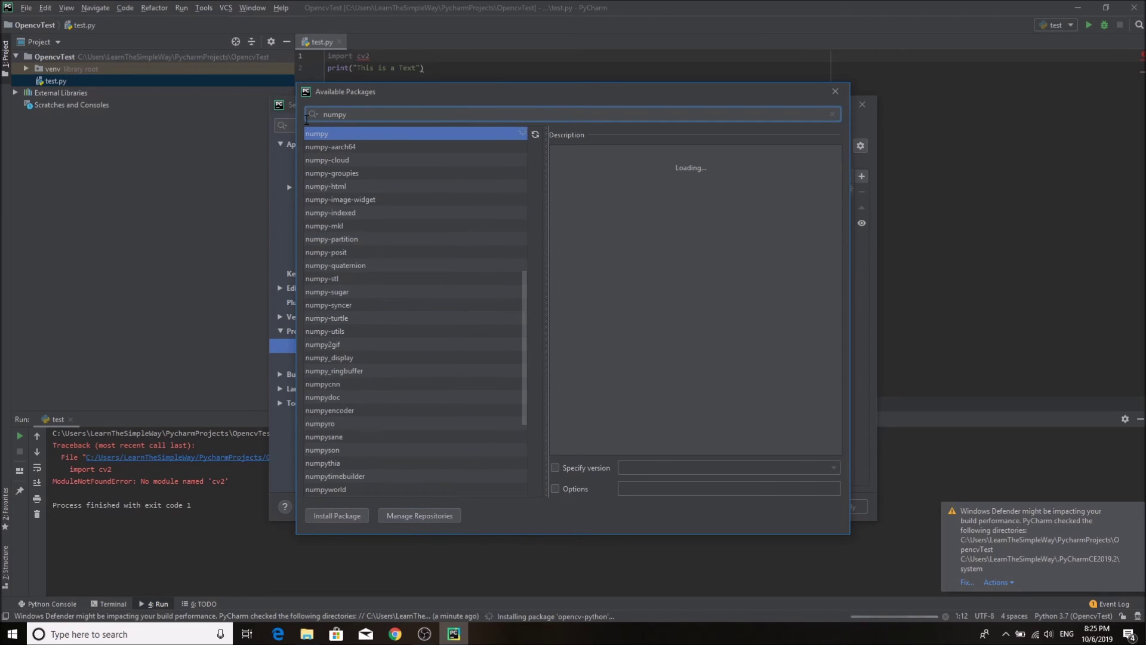
pyautogui.click(333, 517)
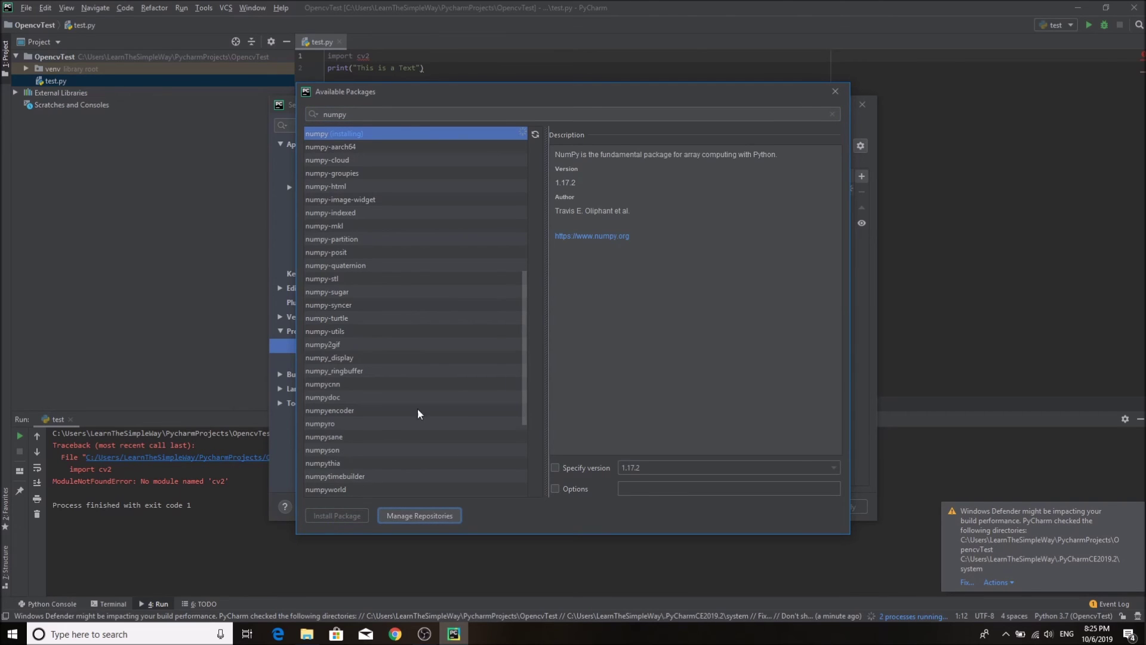
pyautogui.click(836, 92)
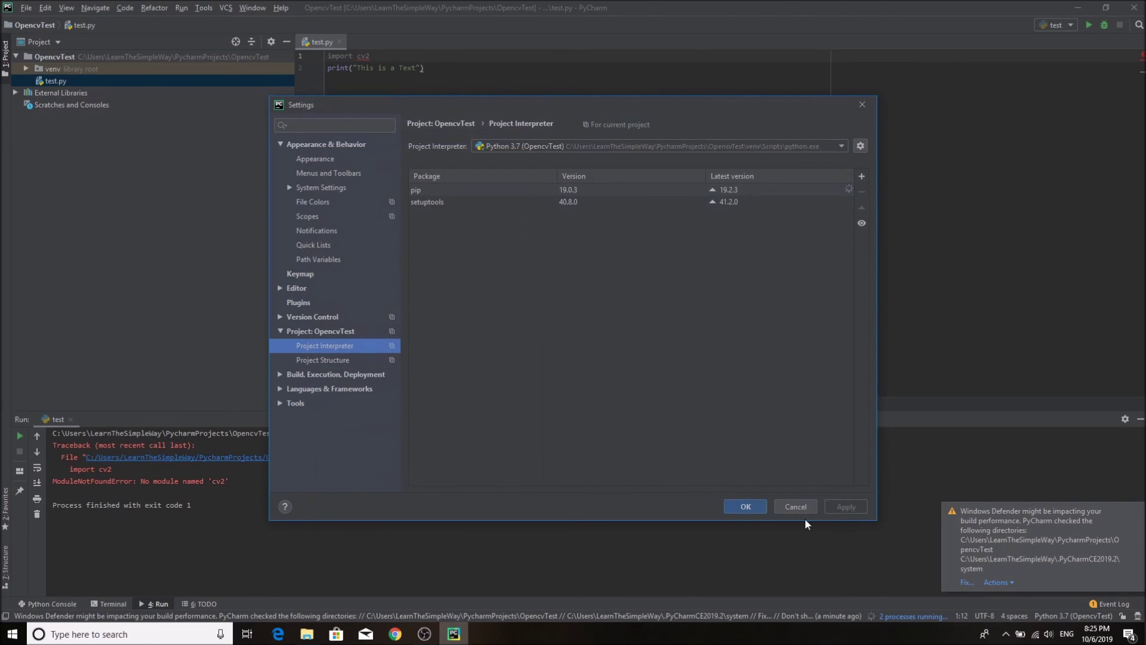
# Close Settings and watch the opencv-python and numpy installs finish in Background Tasks.
pyautogui.click(746, 507)
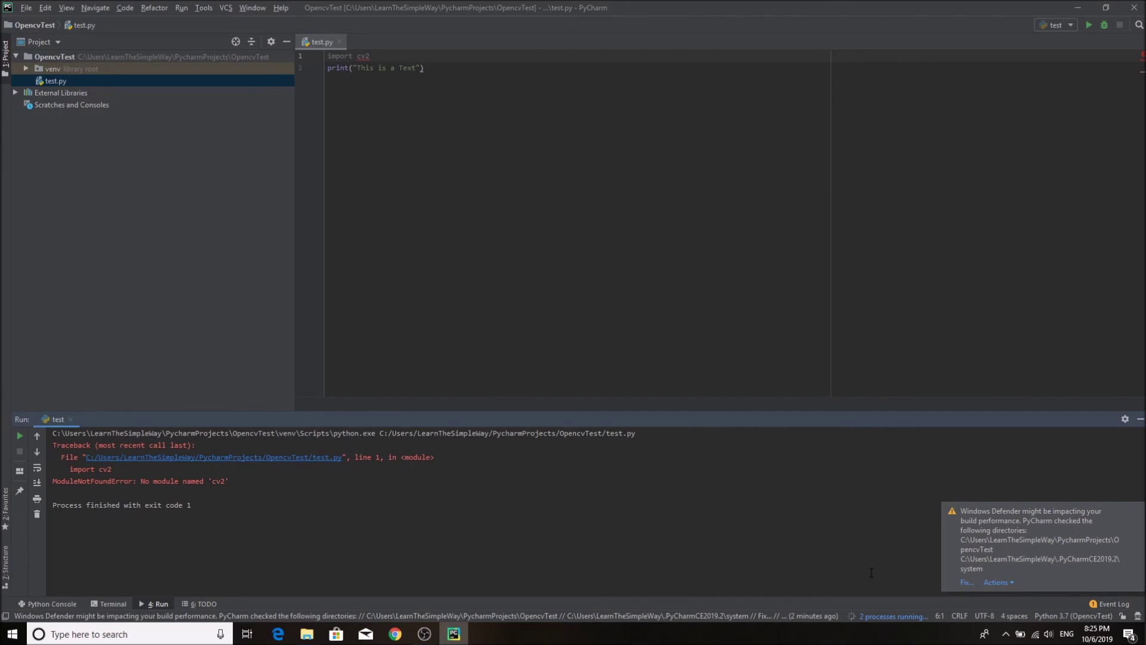
pyautogui.click(885, 624)
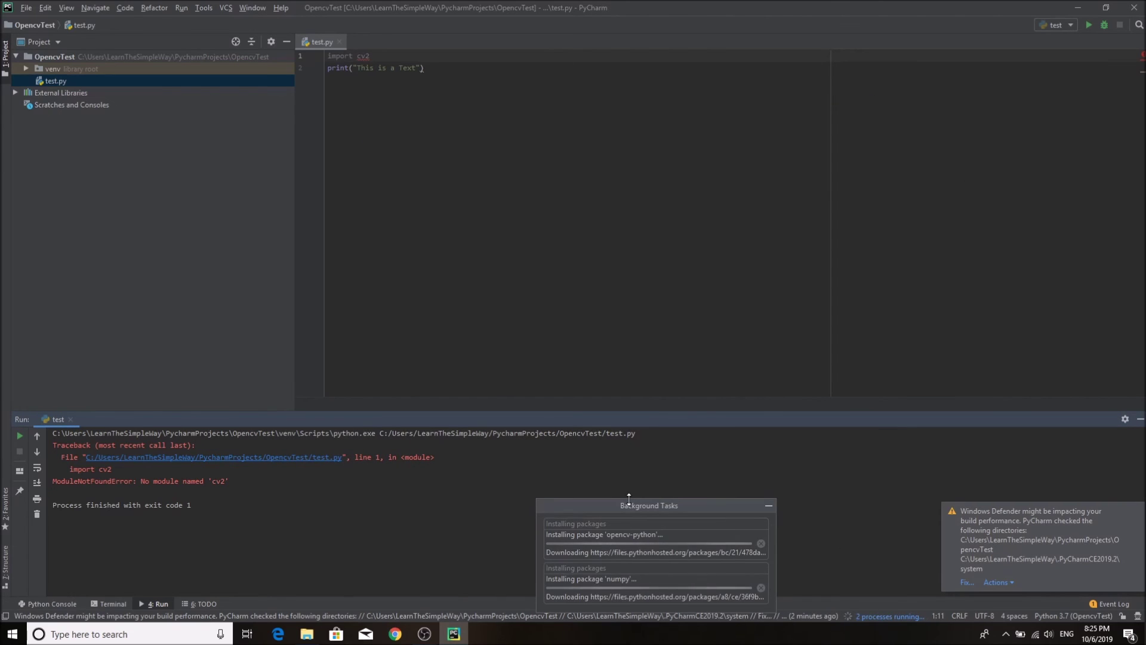
pyautogui.moveTo(642, 508); pyautogui.dragTo(969, 226)
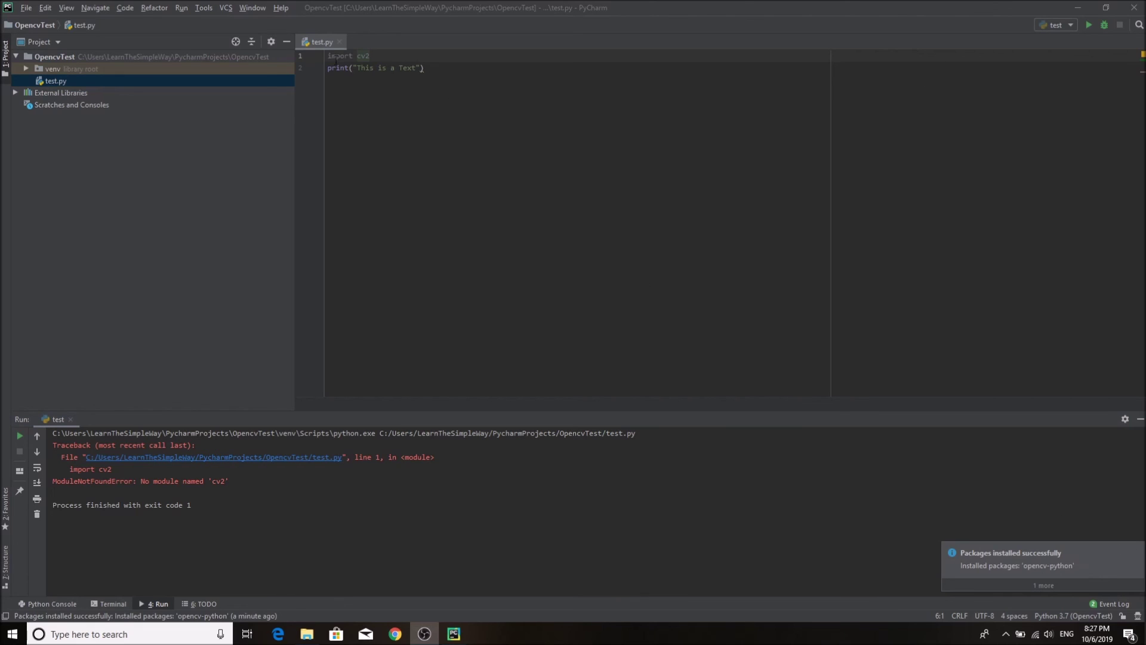
# Rerun test.py, then select the 'This is a Text' output and the import cv2 line.
pyautogui.rightClick(319, 41)
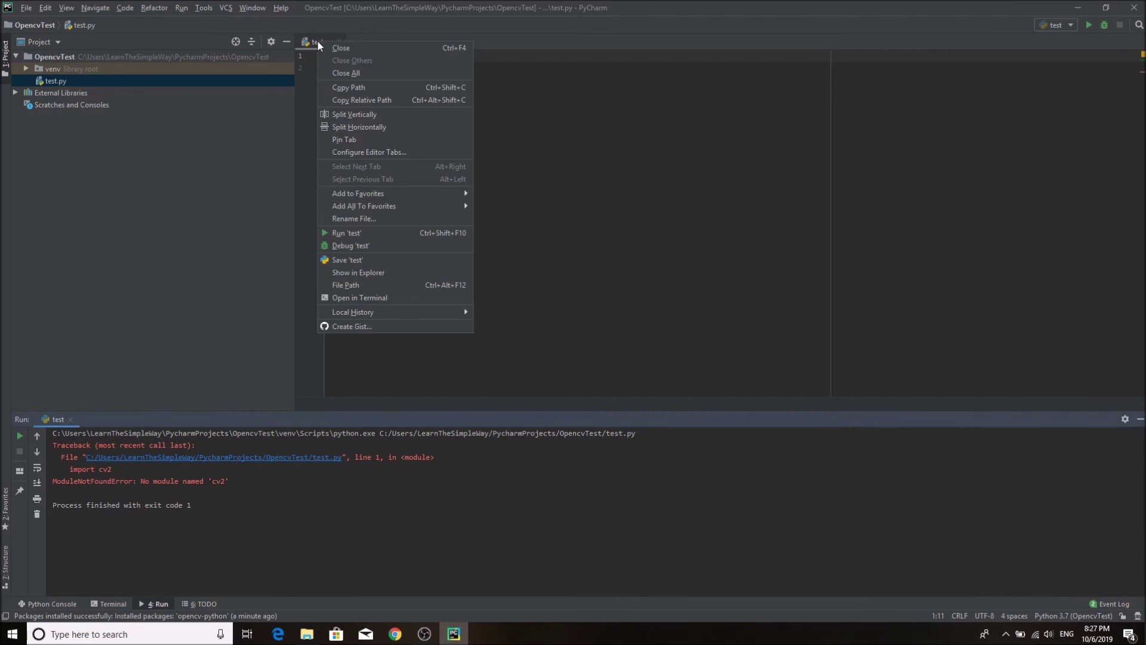
pyautogui.click(378, 228)
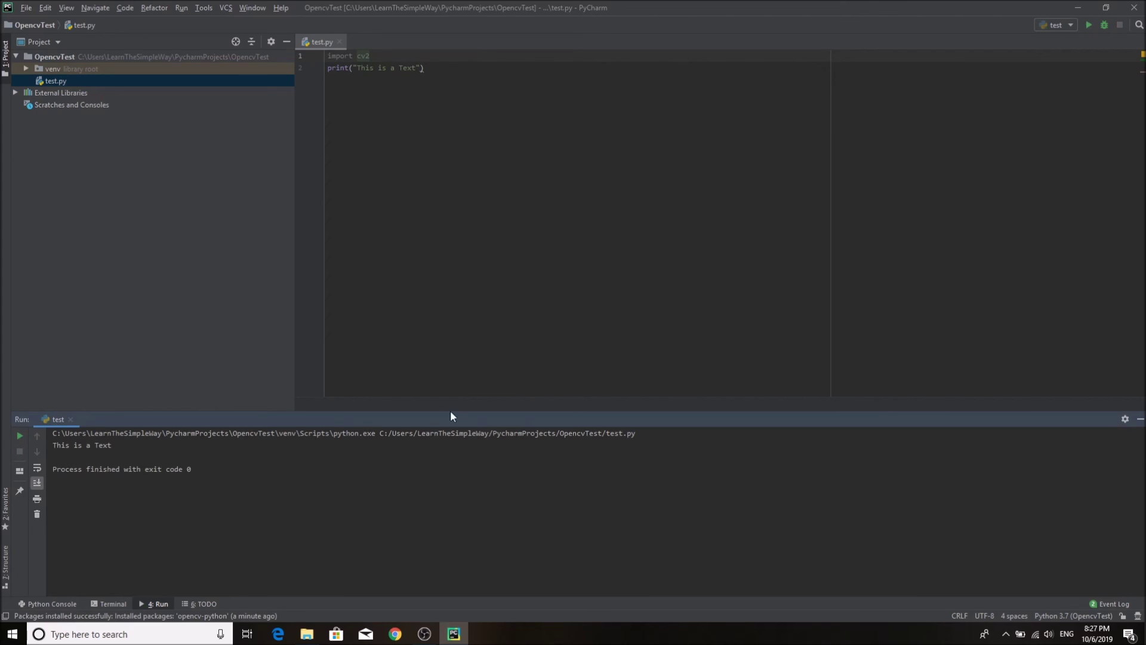
pyautogui.moveTo(112, 445); pyautogui.dragTo(52, 446)
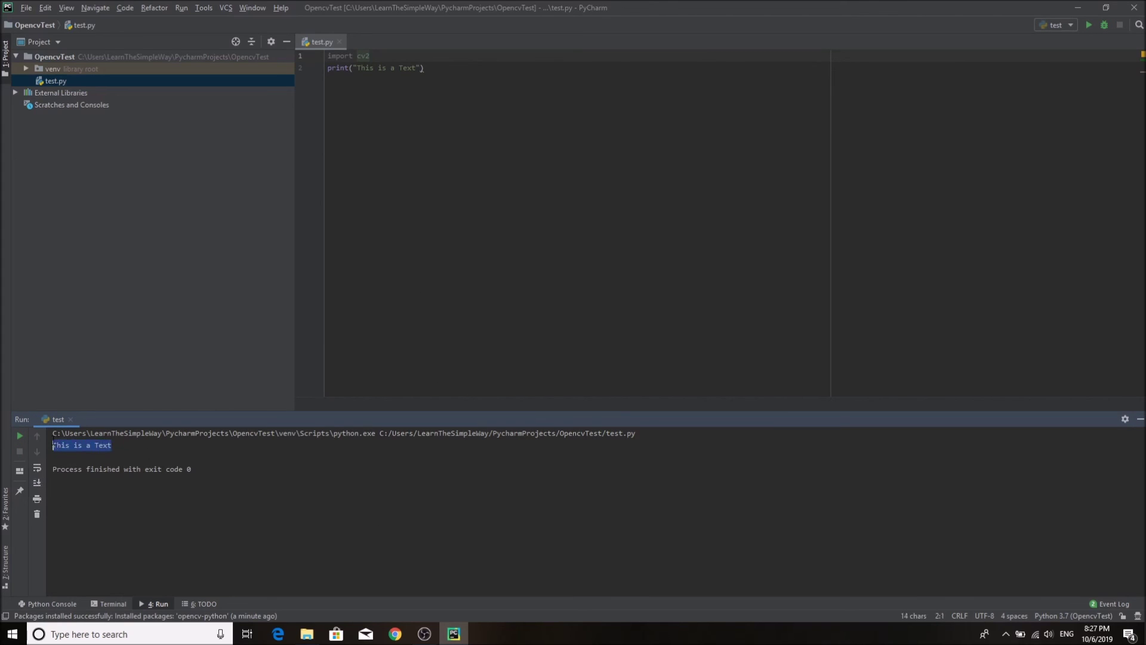
pyautogui.click(442, 349)
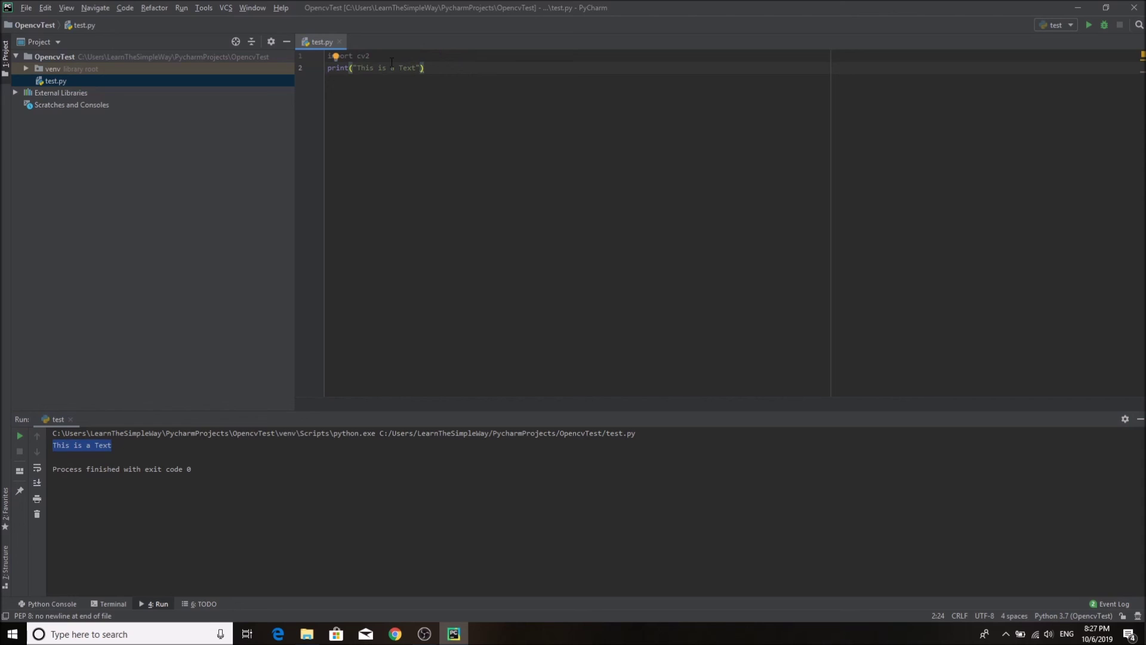
pyautogui.moveTo(385, 57); pyautogui.dragTo(318, 58)
pyautogui.click(372, 57)
# Add an 'import numpy' line below import cv2 and run test.py.
pyautogui.press('Return')
pyautogui.write('import numpy')
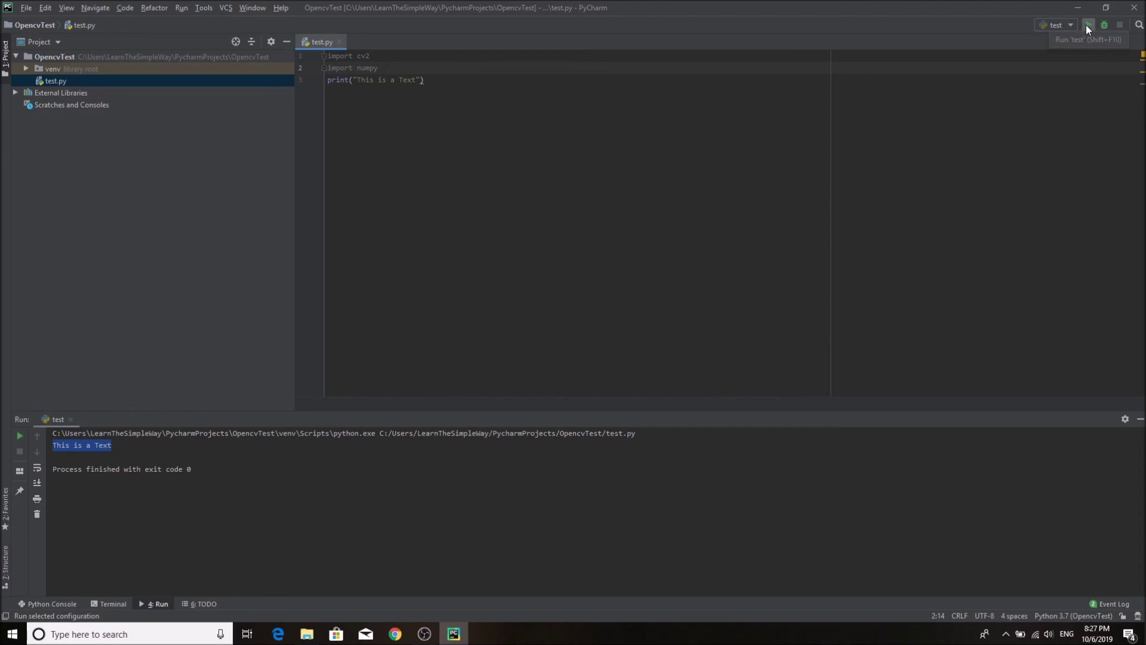
pyautogui.click(1087, 25)
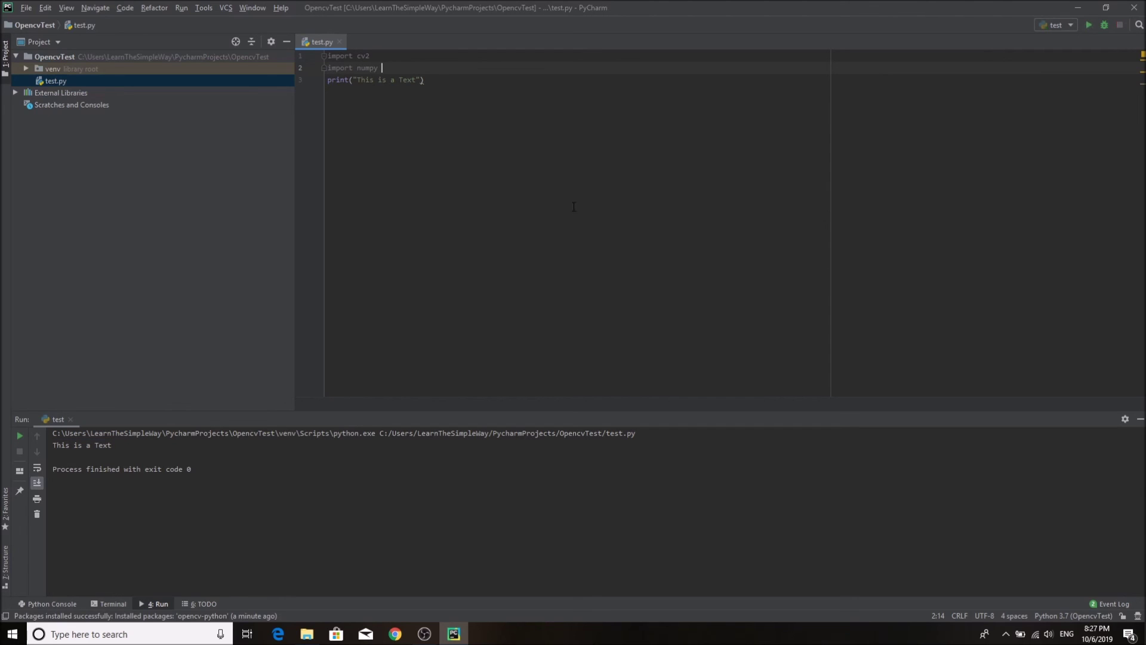